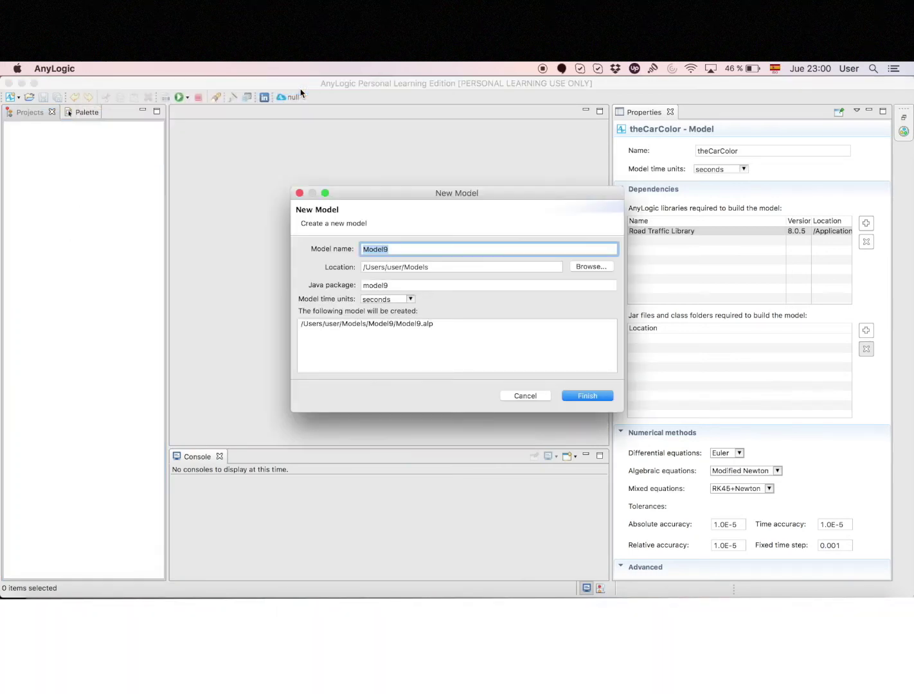
Step: Name the new model carExcess and finish creating it
{"action": "type", "text": "car"}
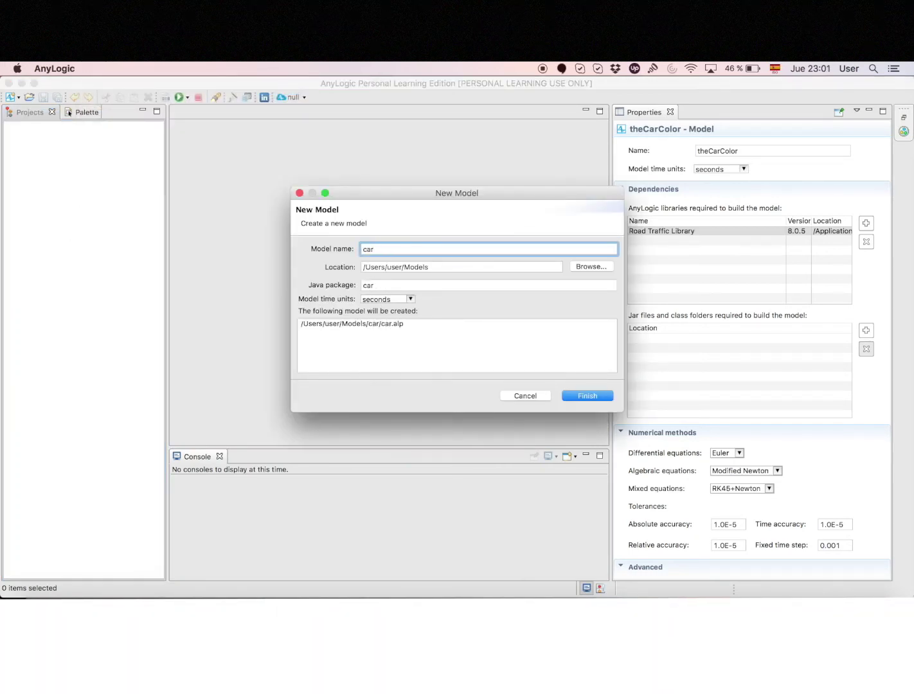
{"action": "type", "text": "s"}
{"action": "key", "text": "BackSpace"}
{"action": "key", "text": "BackSpace"}
{"action": "key", "text": "BackSpace"}
{"action": "key", "text": "BackSpace"}
{"action": "type", "text": "carExcess"}
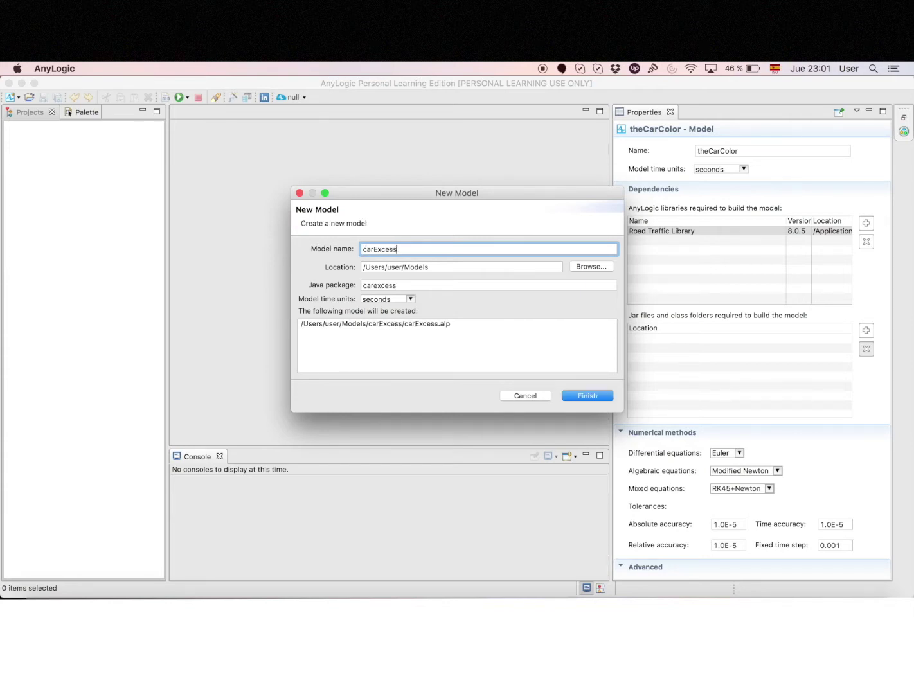
{"action": "left_click", "coordinate": [588, 396]}
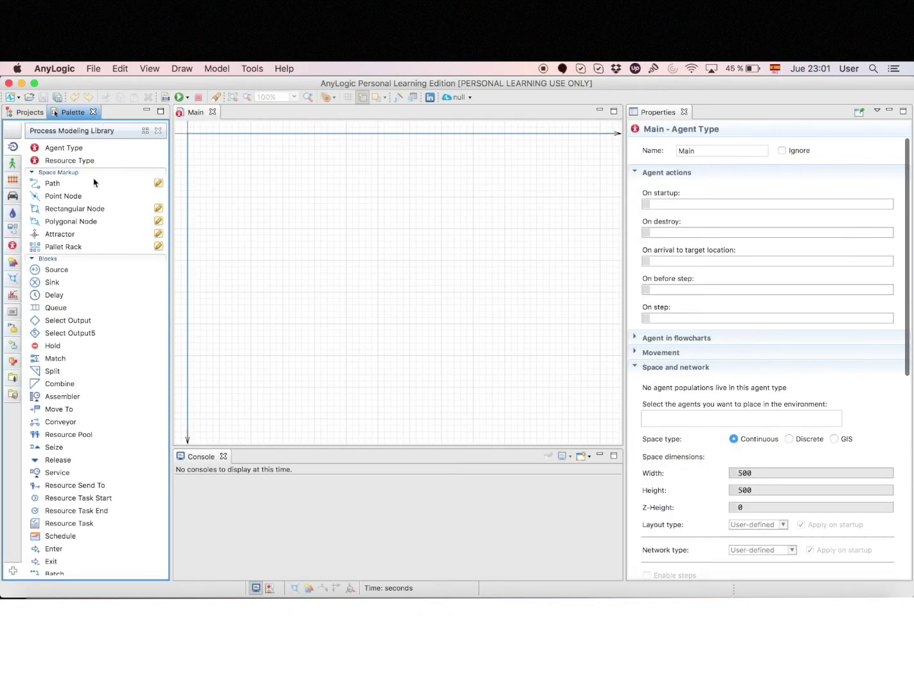
Step: Place a Road Traffic Library intersection at the canvas centre, accepting the suggested scale change
{"action": "left_click", "coordinate": [13, 197]}
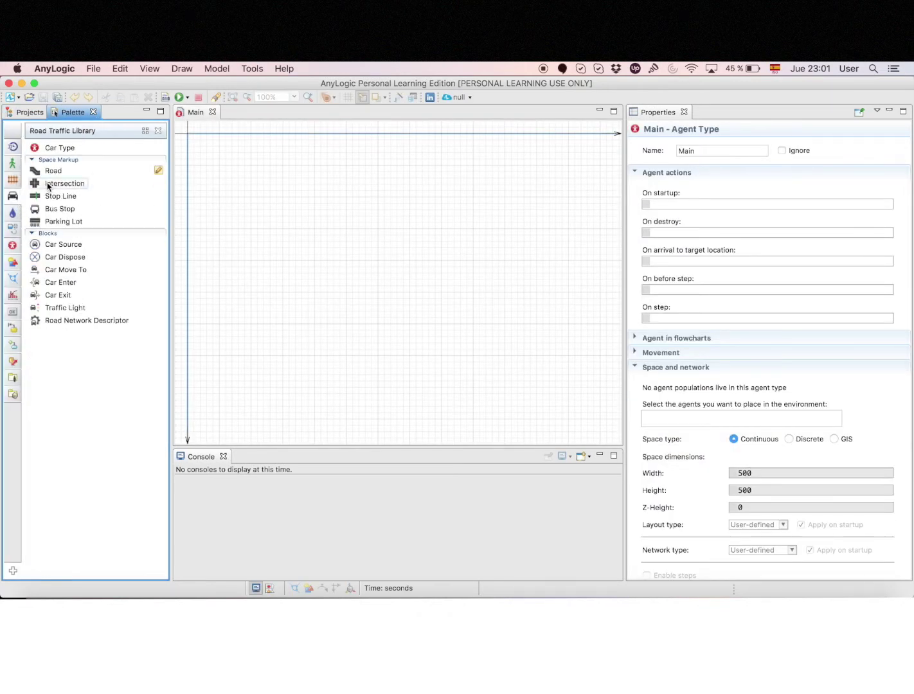
{"action": "left_click_drag", "start_coordinate": [51, 184], "coordinate": [421, 273]}
{"action": "left_click", "coordinate": [557, 356]}
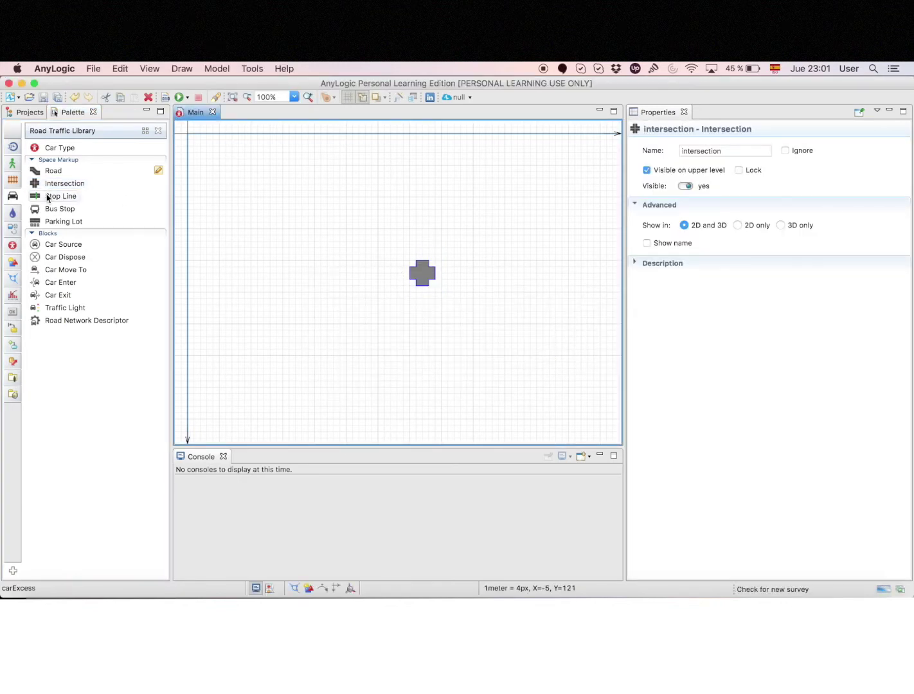
Step: Draw the north and west roads ending at the intersection
{"action": "double_click", "coordinate": [54, 171]}
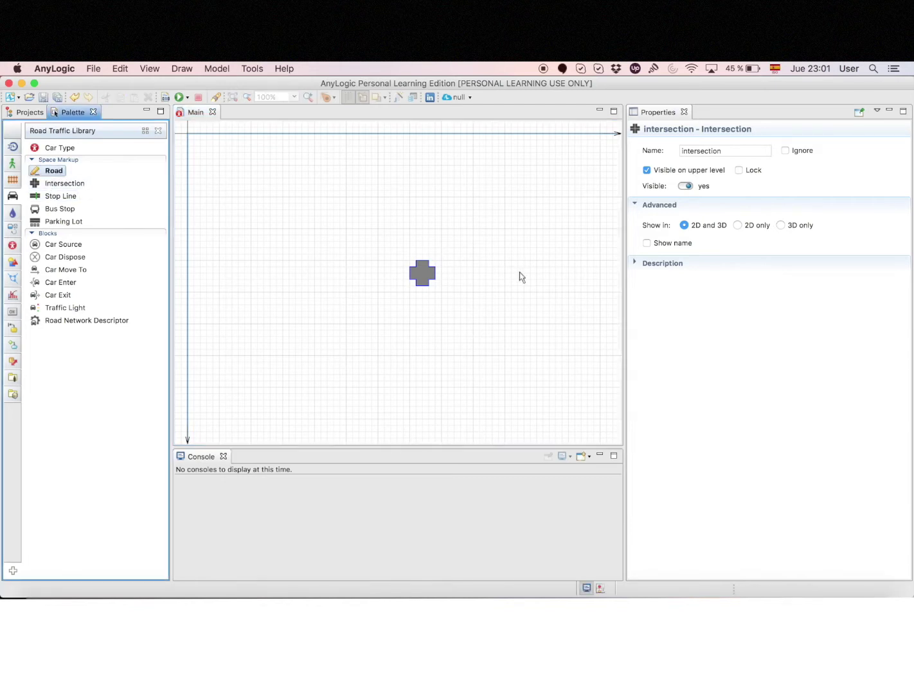
{"action": "left_click", "coordinate": [423, 190]}
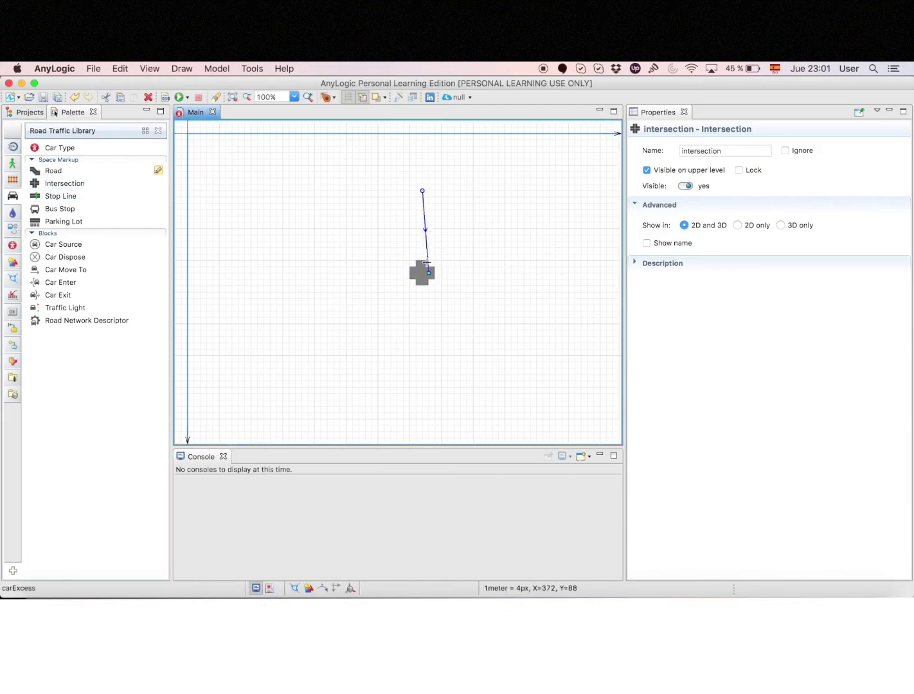
{"action": "double_click", "coordinate": [422, 260]}
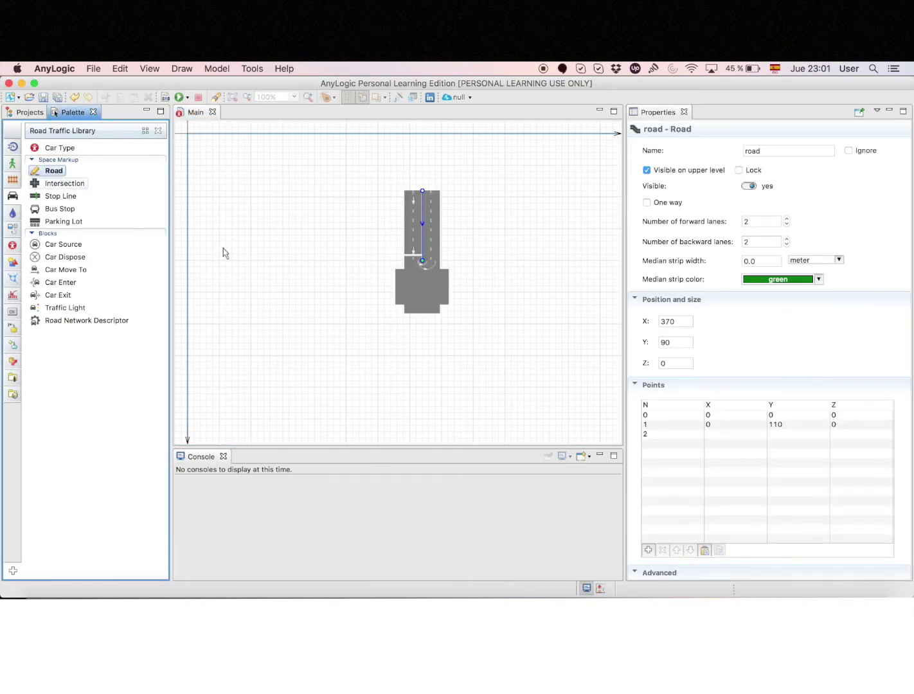
{"action": "left_click", "coordinate": [276, 285]}
{"action": "double_click", "coordinate": [398, 290]}
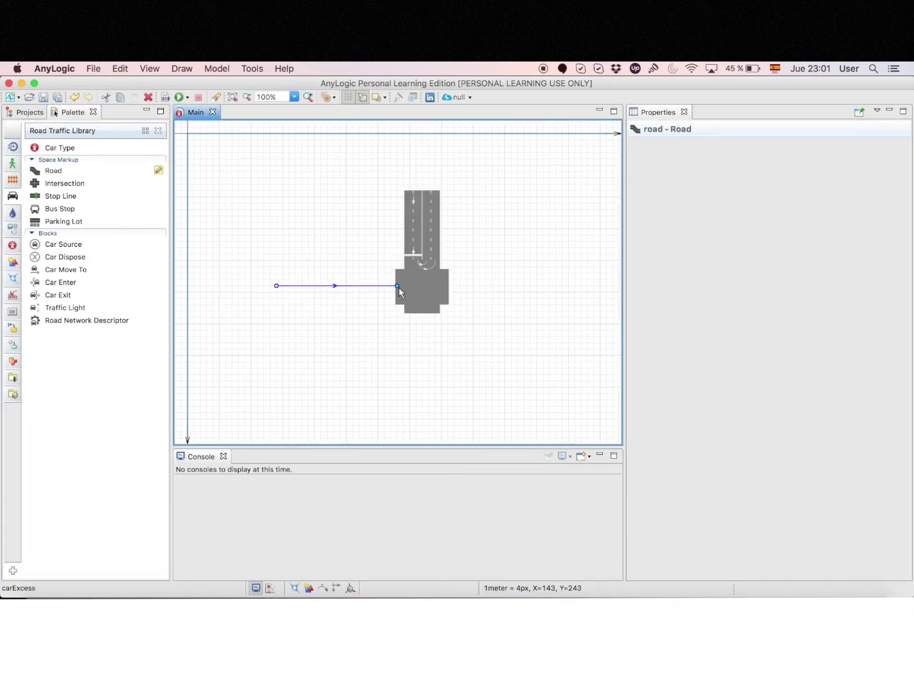
Step: Draw the east road into the intersection and straighten it to horizontal
{"action": "double_click", "coordinate": [52, 171]}
{"action": "left_click", "coordinate": [569, 292]}
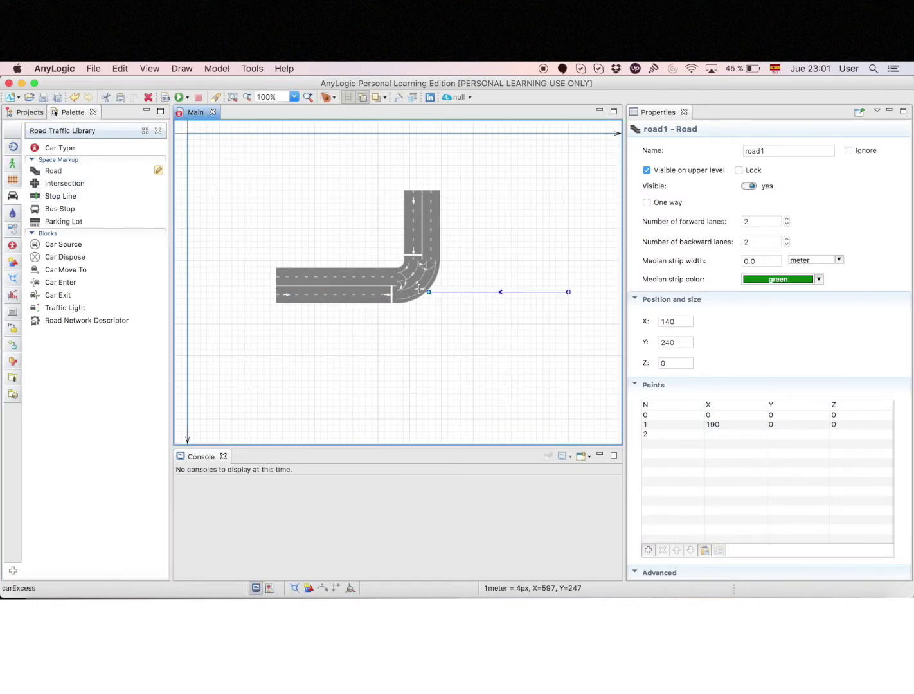
{"action": "double_click", "coordinate": [417, 286]}
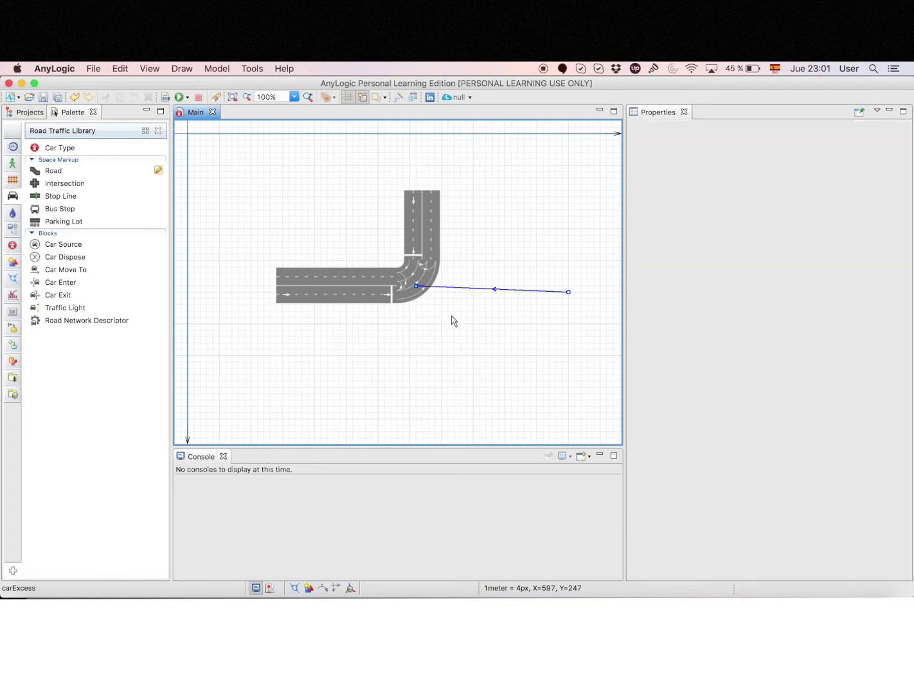
{"action": "left_click_drag", "start_coordinate": [488, 297], "coordinate": [488, 306]}
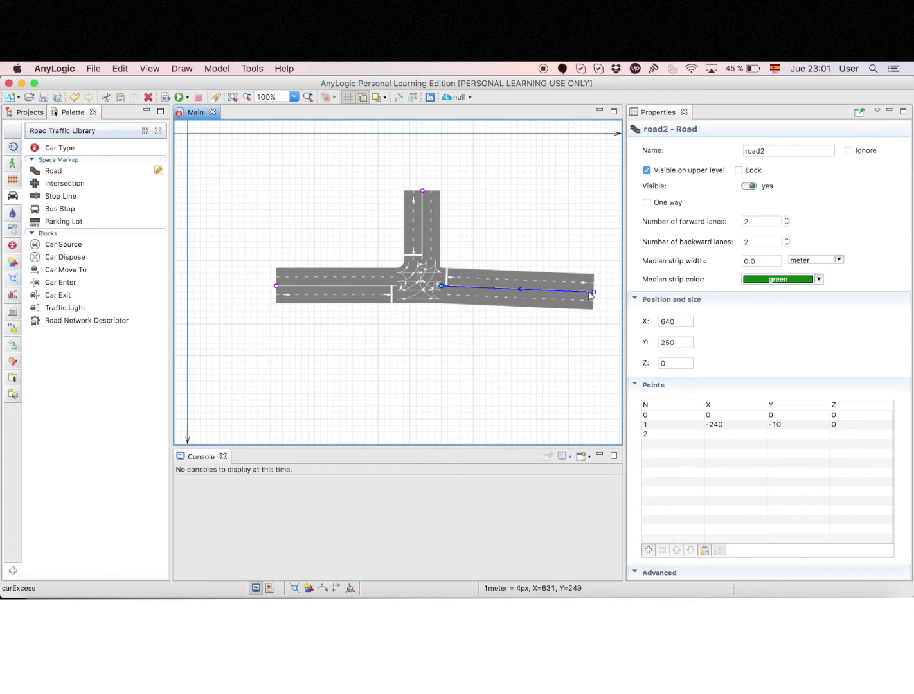
{"action": "left_click_drag", "start_coordinate": [593, 292], "coordinate": [574, 285]}
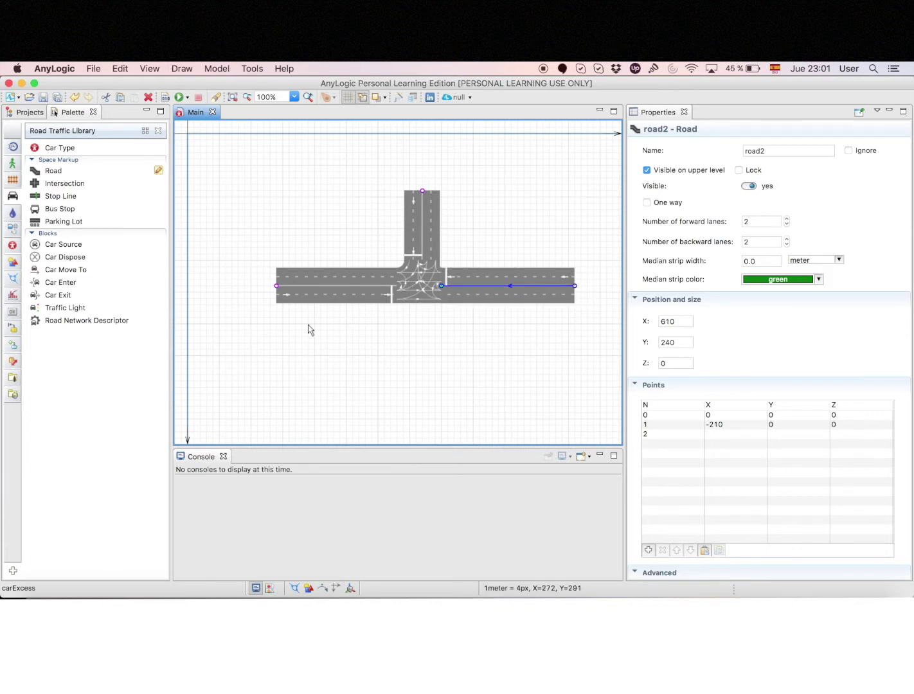
Step: Draw the south road up into the intersection
{"action": "double_click", "coordinate": [54, 171]}
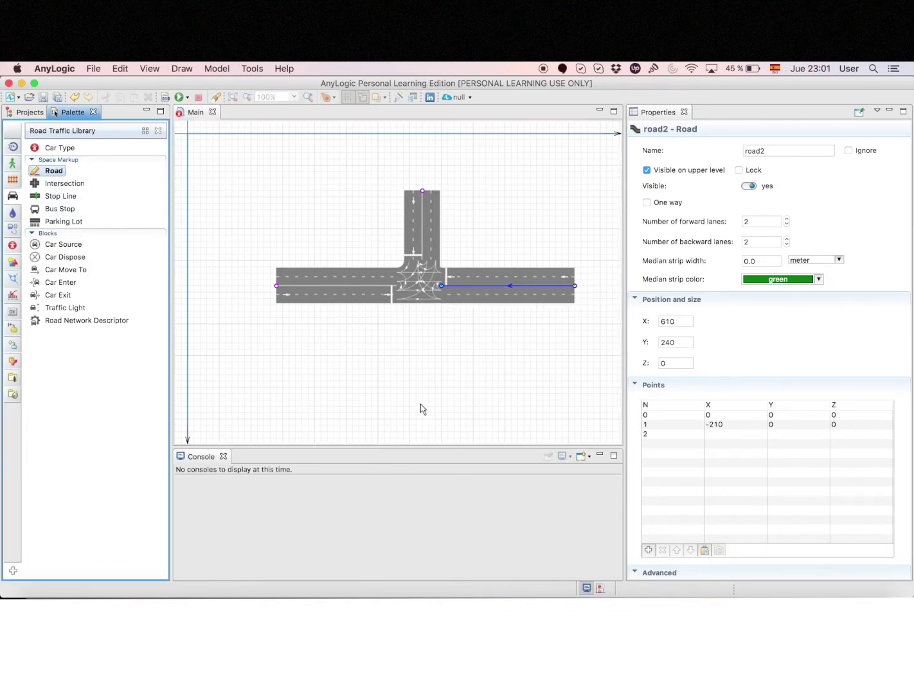
{"action": "left_click", "coordinate": [423, 387]}
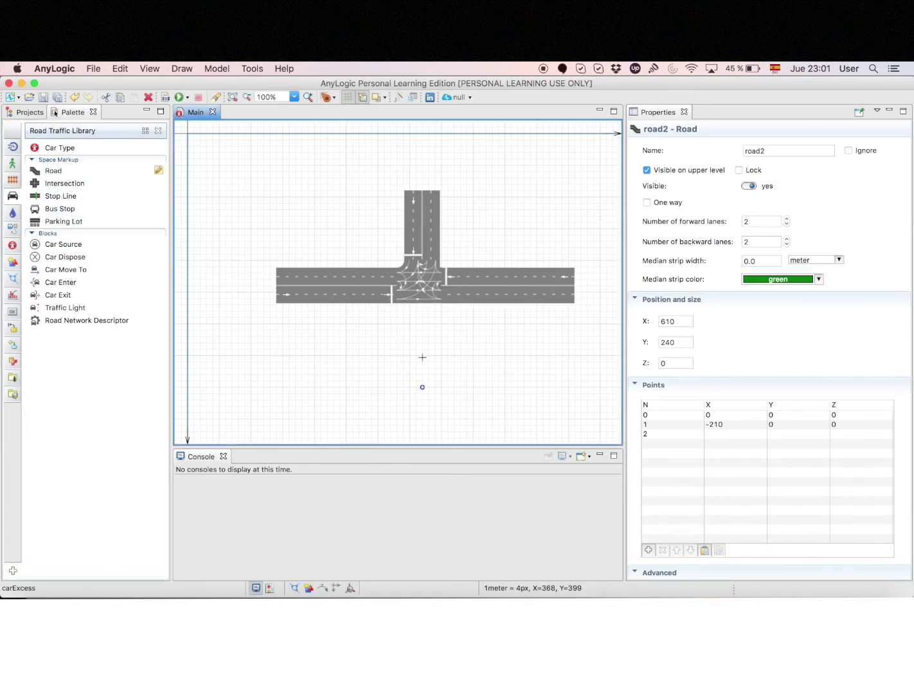
{"action": "double_click", "coordinate": [420, 300]}
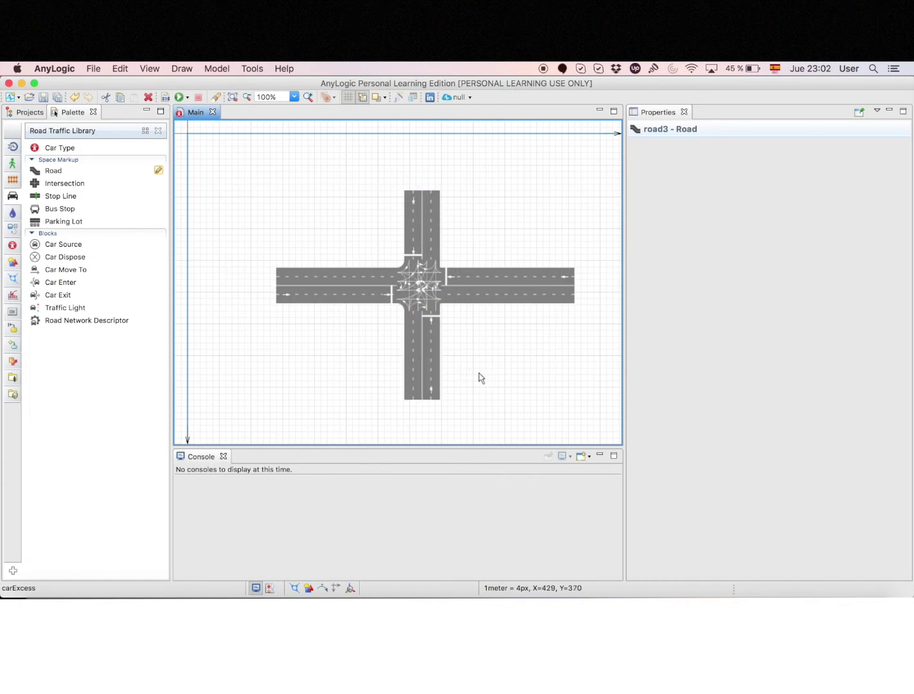
{"action": "left_click", "coordinate": [476, 373]}
Step: Place a traffic light below-left of the intersection and link it to the intersection
{"action": "left_click_drag", "start_coordinate": [72, 308], "coordinate": [332, 345]}
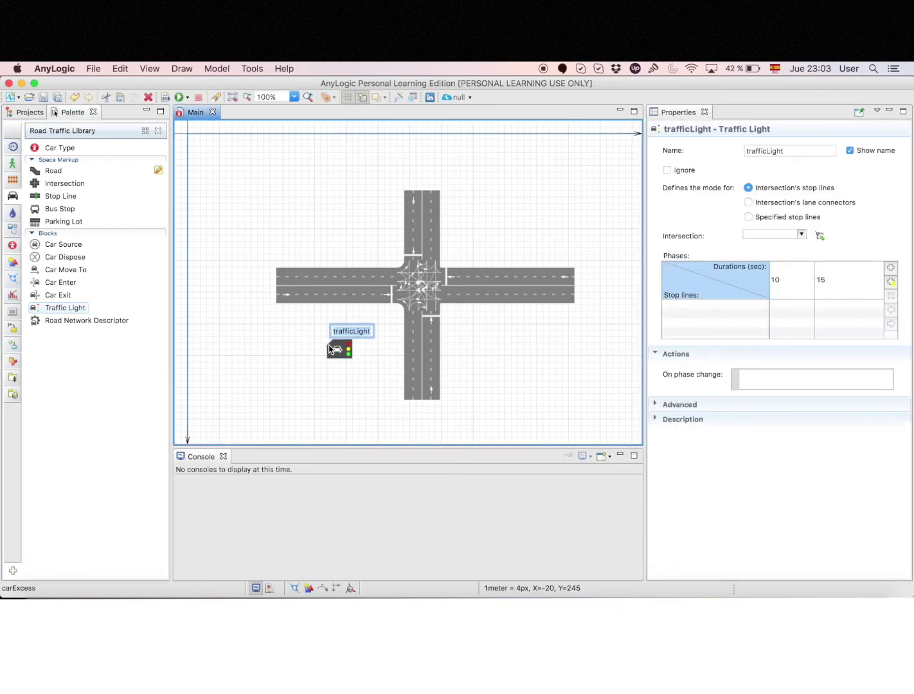
{"action": "left_click", "coordinate": [794, 236]}
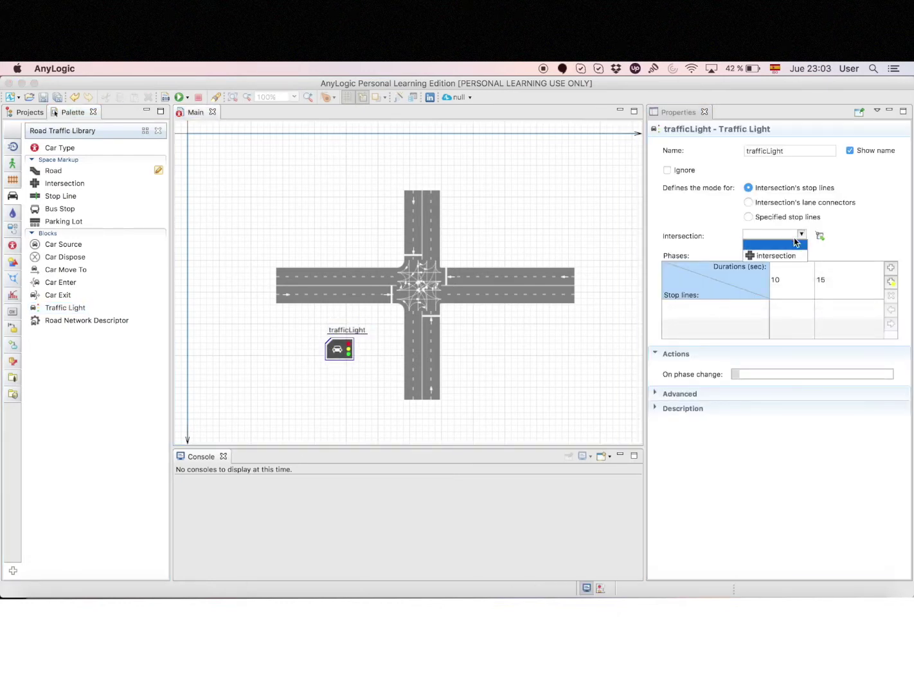
{"action": "left_click", "coordinate": [779, 256]}
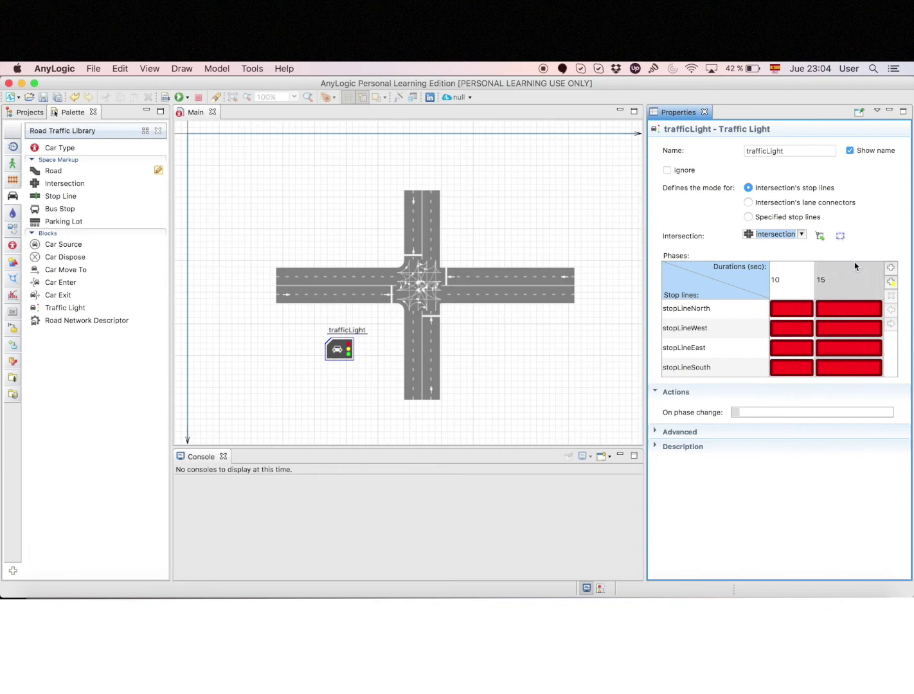
Step: Add two more signal phases and four 3-second yellow phases
{"action": "left_click", "coordinate": [892, 268]}
{"action": "left_click", "coordinate": [892, 268]}
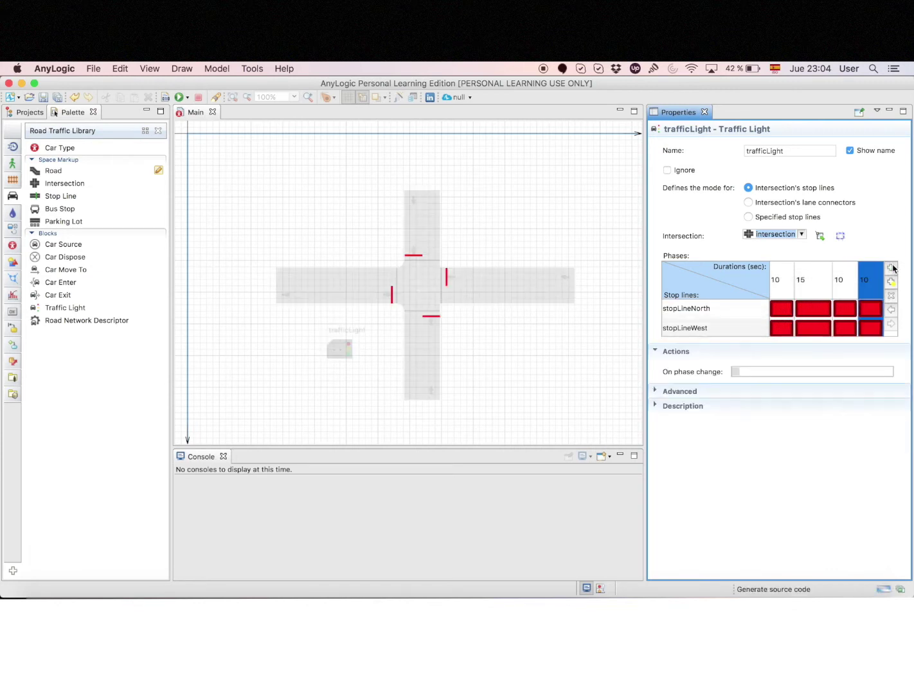
{"action": "left_click", "coordinate": [777, 289]}
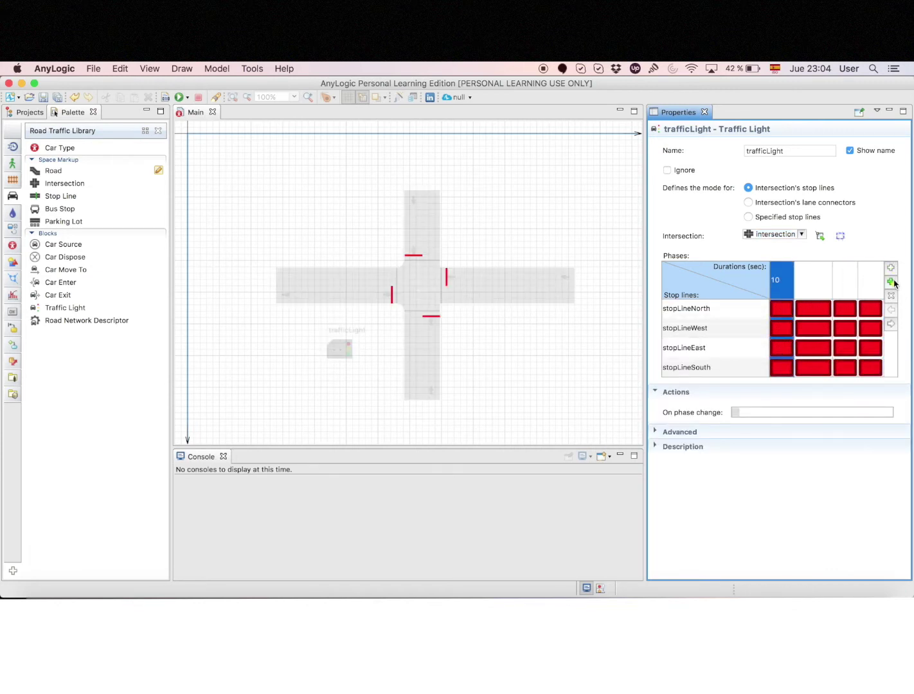
{"action": "left_click", "coordinate": [891, 282]}
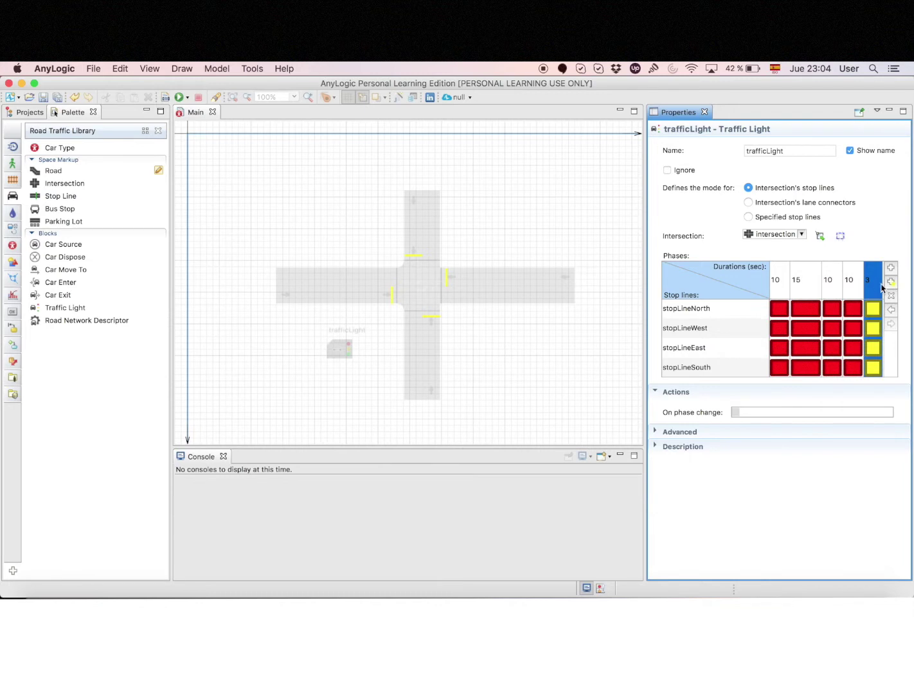
{"action": "left_click", "coordinate": [891, 282]}
{"action": "left_click", "coordinate": [891, 282]}
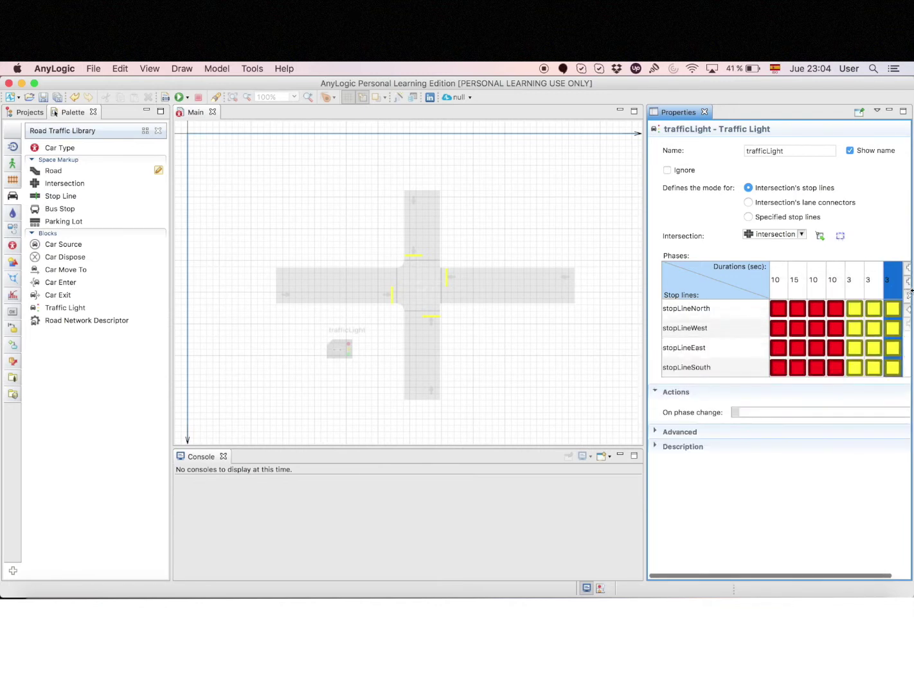
{"action": "left_click", "coordinate": [908, 283]}
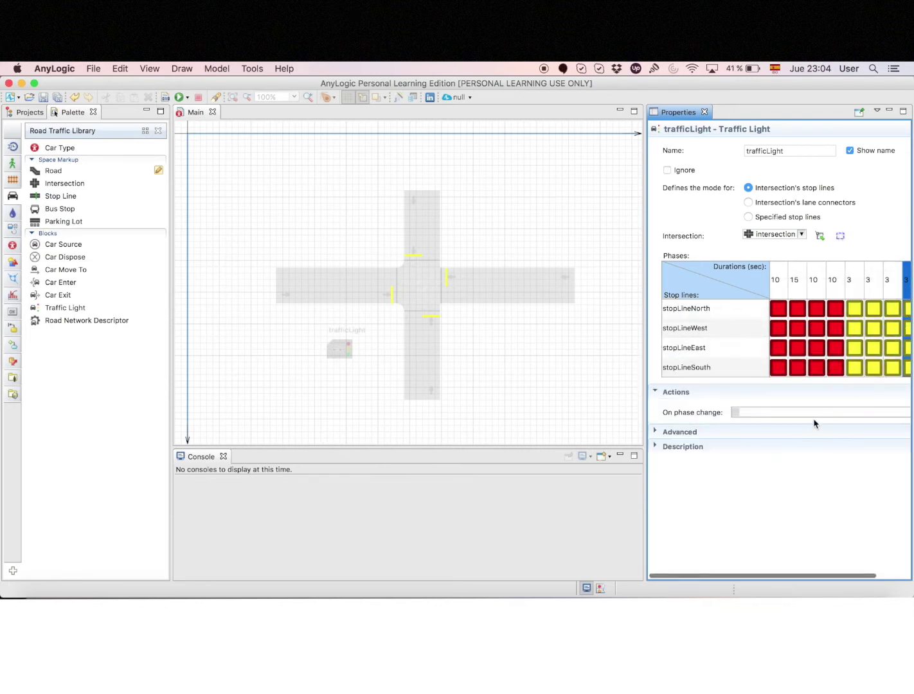
Step: Reorder the yellow phases to alternate with green ones and make north green in the first phase
{"action": "left_click_drag", "start_coordinate": [644, 367], "coordinate": [499, 360]}
{"action": "left_click", "coordinate": [891, 293]}
{"action": "left_click", "coordinate": [891, 293]}
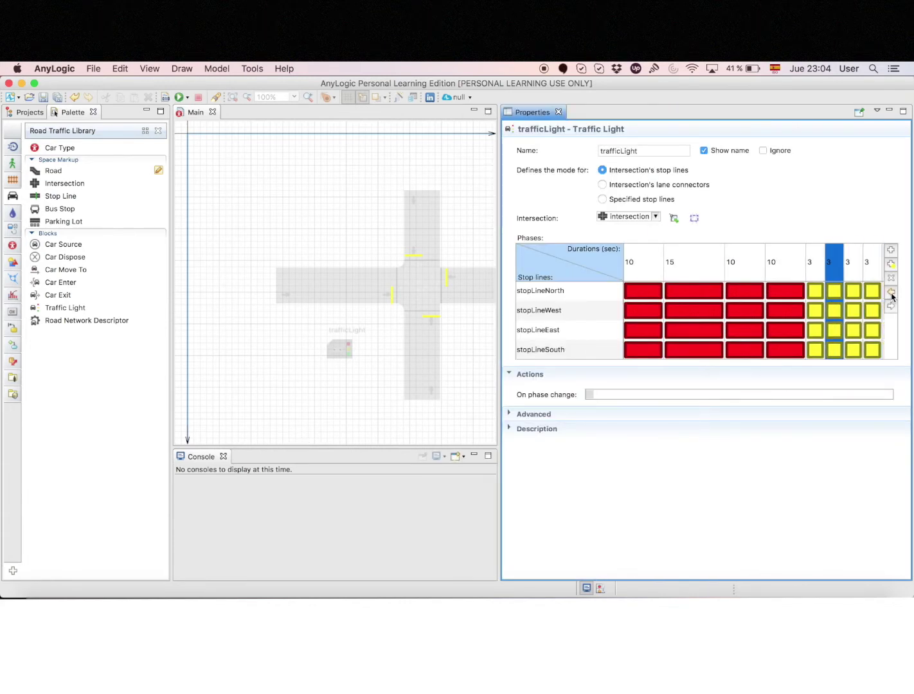
{"action": "left_click", "coordinate": [891, 294]}
{"action": "left_click", "coordinate": [890, 293]}
{"action": "left_click", "coordinate": [891, 293]}
{"action": "left_click", "coordinate": [891, 293]}
{"action": "left_click", "coordinate": [835, 267]}
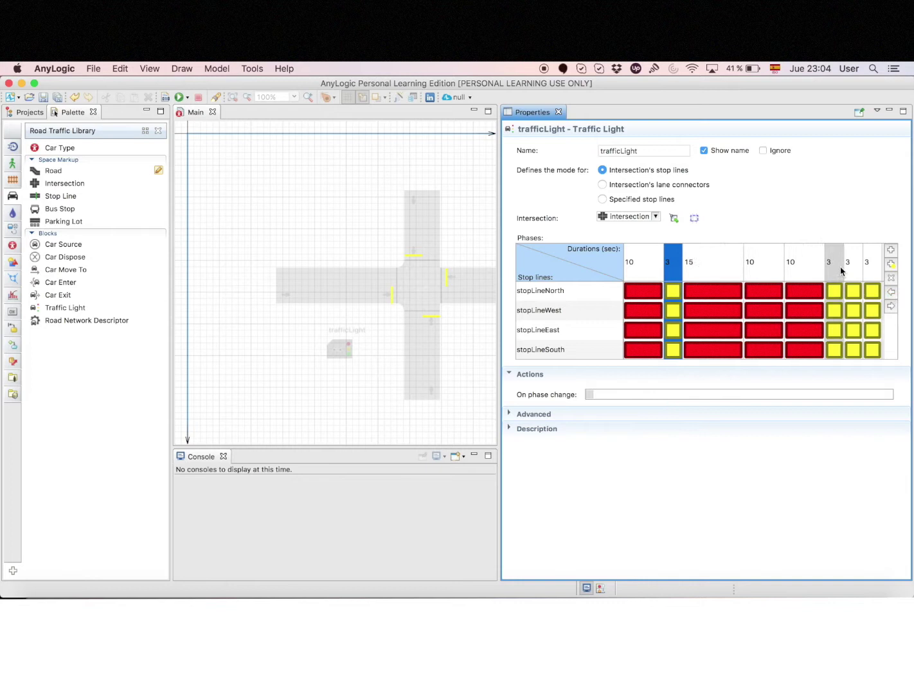
{"action": "left_click", "coordinate": [892, 294]}
{"action": "left_click", "coordinate": [891, 294]}
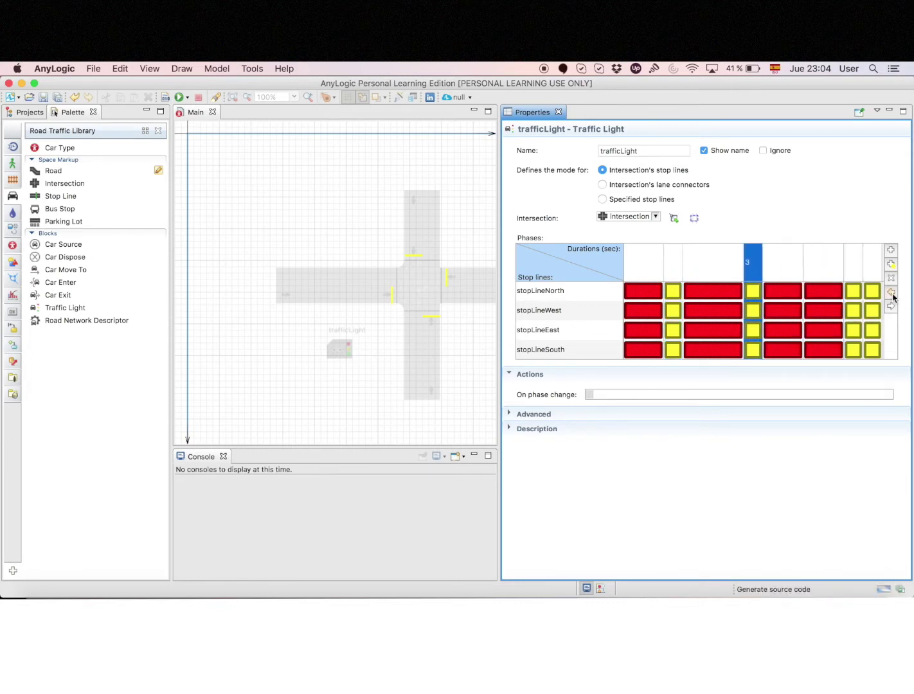
{"action": "left_click", "coordinate": [854, 266]}
{"action": "left_click", "coordinate": [892, 294]}
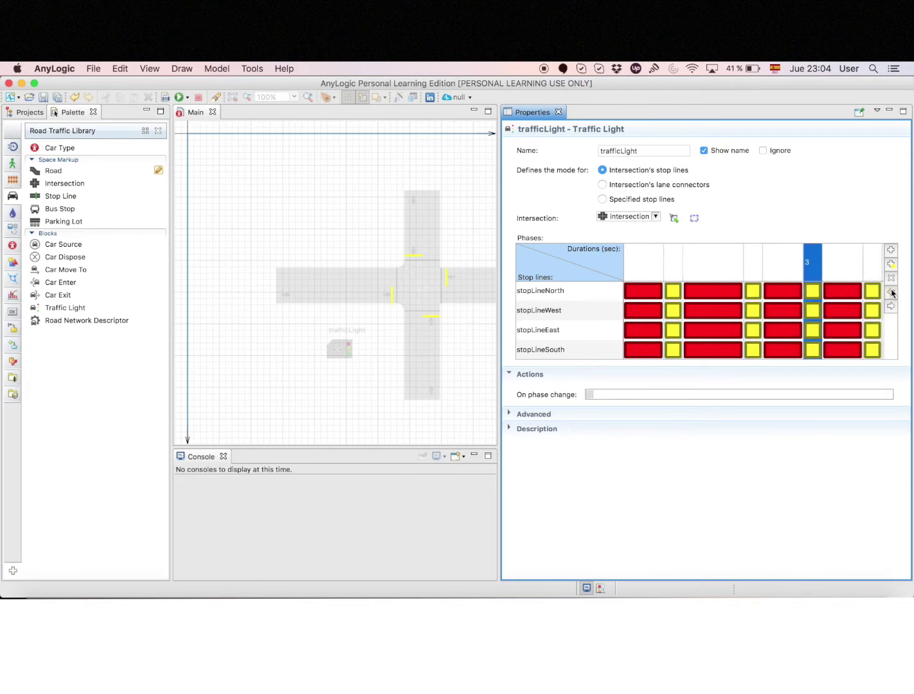
{"action": "left_click", "coordinate": [646, 294]}
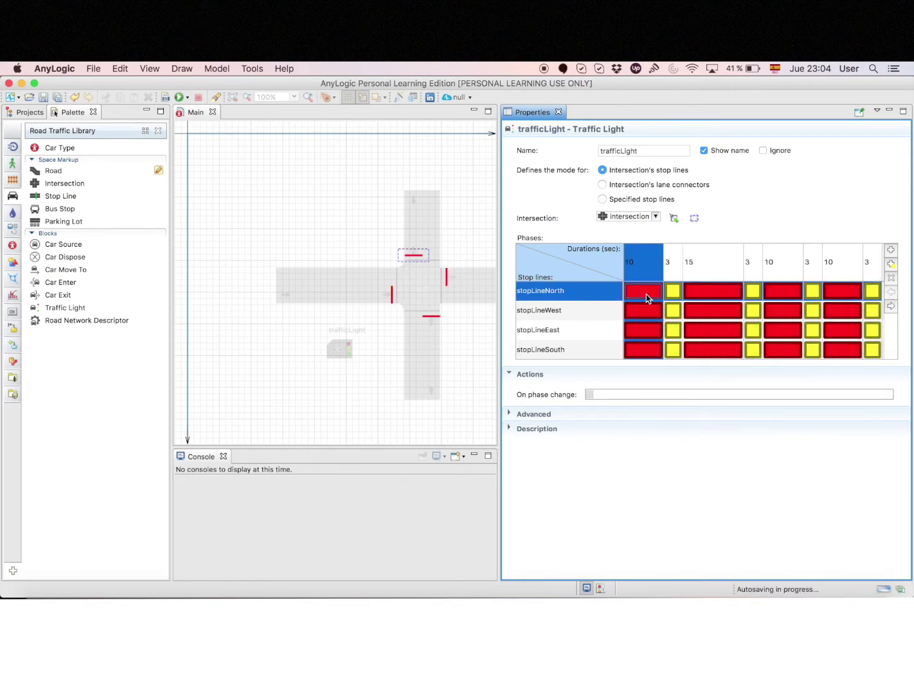
Step: Make west and east green in their phases and lengthen the first green phase to 30 seconds
{"action": "left_click", "coordinate": [698, 310]}
{"action": "left_click", "coordinate": [793, 334]}
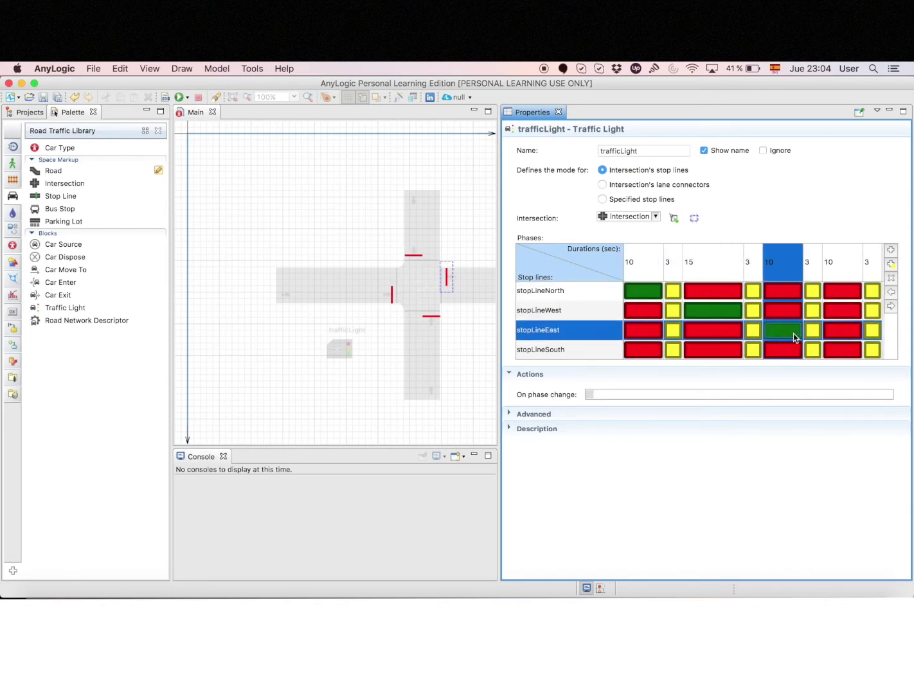
{"action": "left_click", "coordinate": [841, 350]}
{"action": "left_click", "coordinate": [656, 273]}
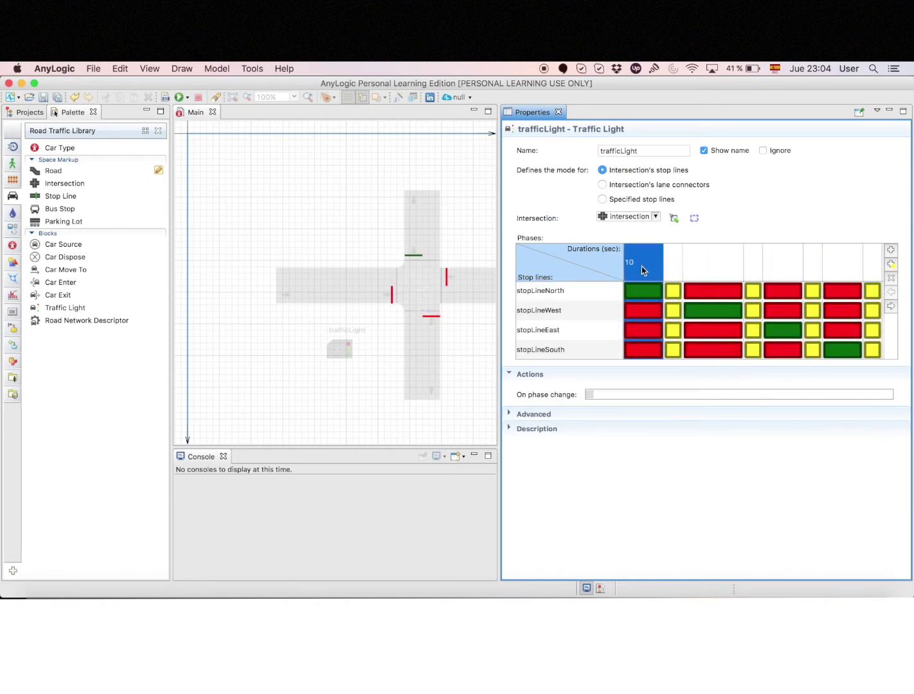
{"action": "left_click", "coordinate": [642, 266]}
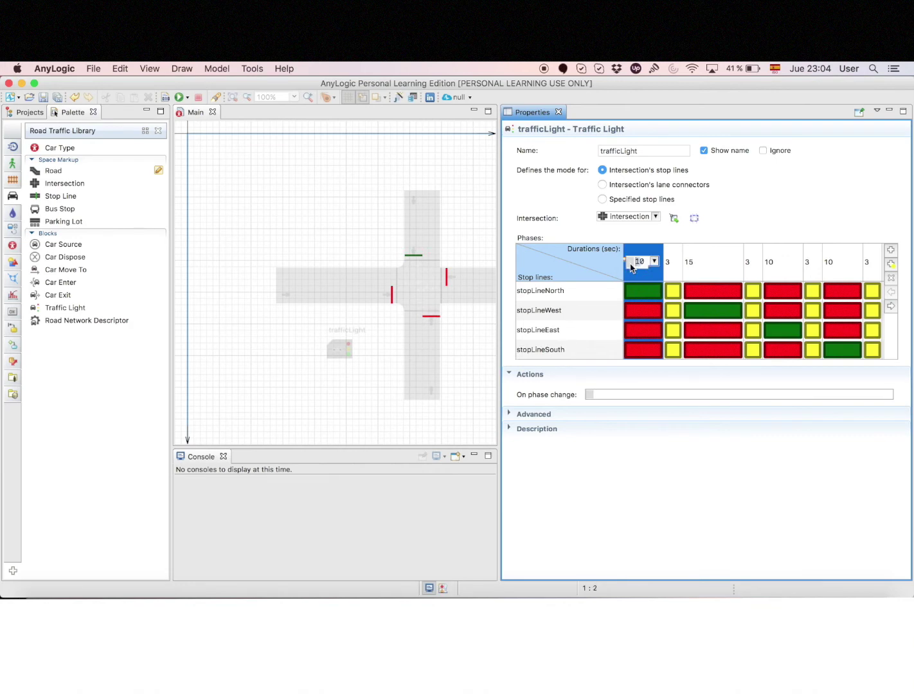
{"action": "left_click_drag", "start_coordinate": [631, 268], "coordinate": [698, 272]}
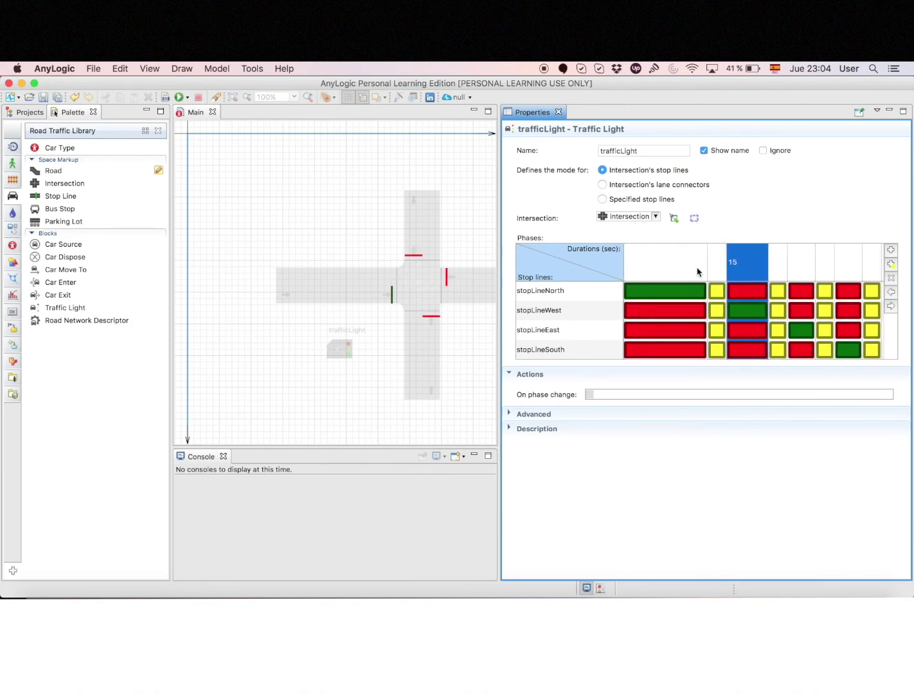
Step: Set the second, third and fourth green phase durations to 30 seconds
{"action": "left_click", "coordinate": [743, 268]}
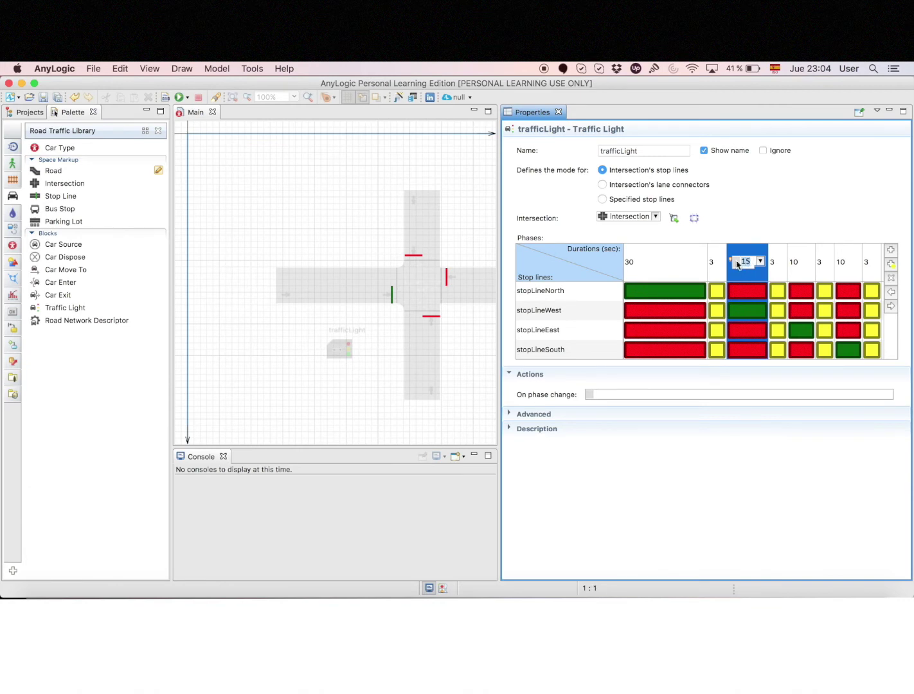
{"action": "type", "text": "30"}
{"action": "left_click", "coordinate": [801, 267]}
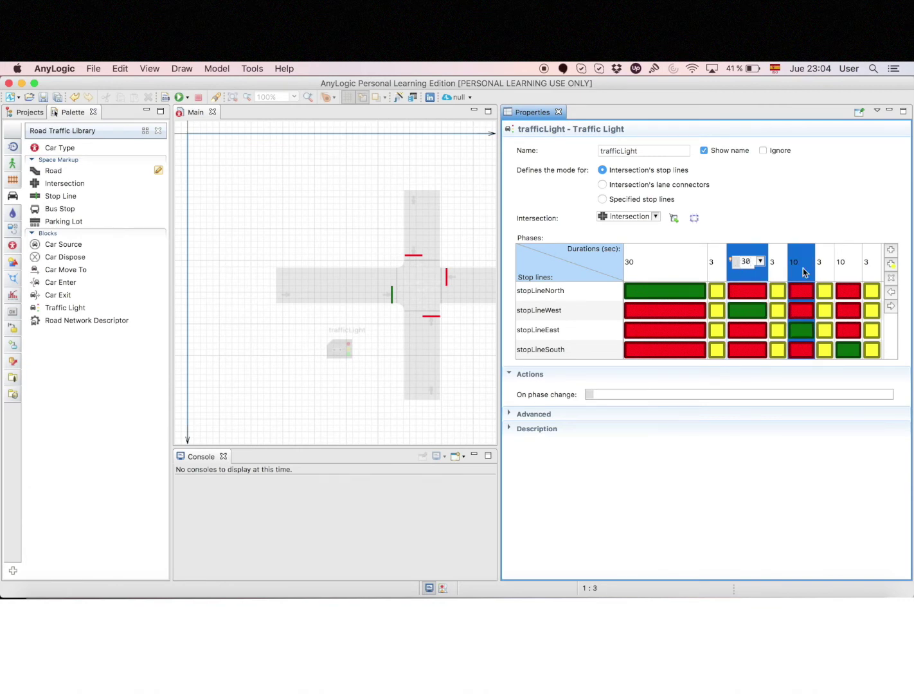
{"action": "left_click", "coordinate": [807, 263]}
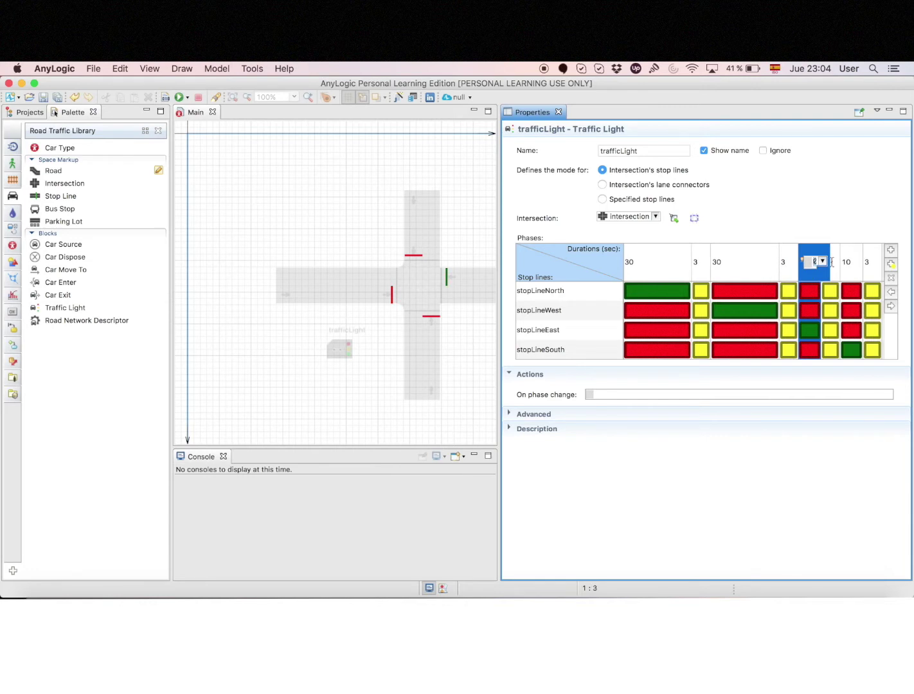
{"action": "type", "text": "30"}
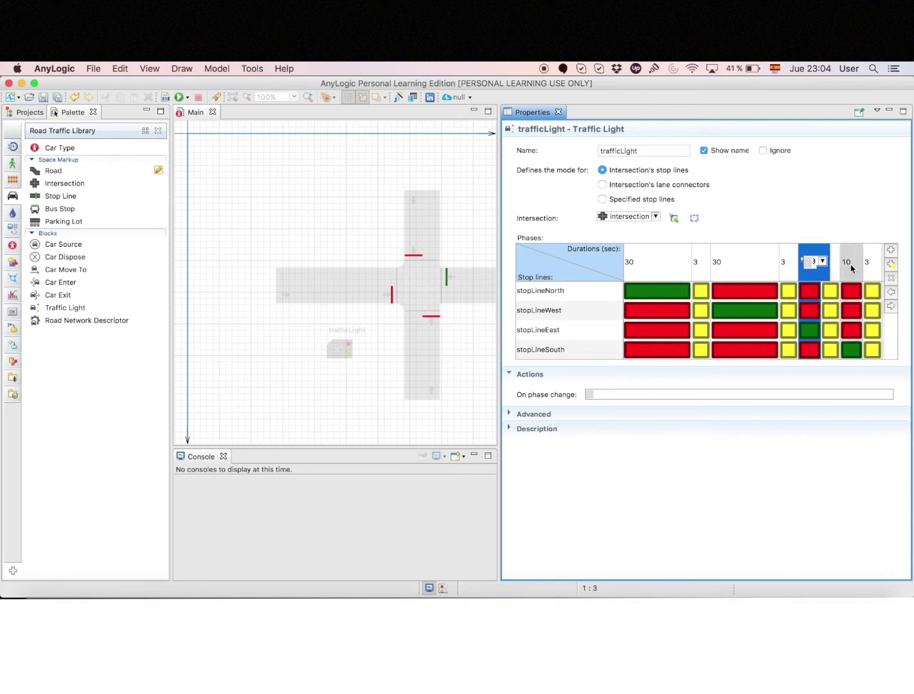
{"action": "left_click", "coordinate": [853, 265]}
{"action": "left_click", "coordinate": [852, 266]}
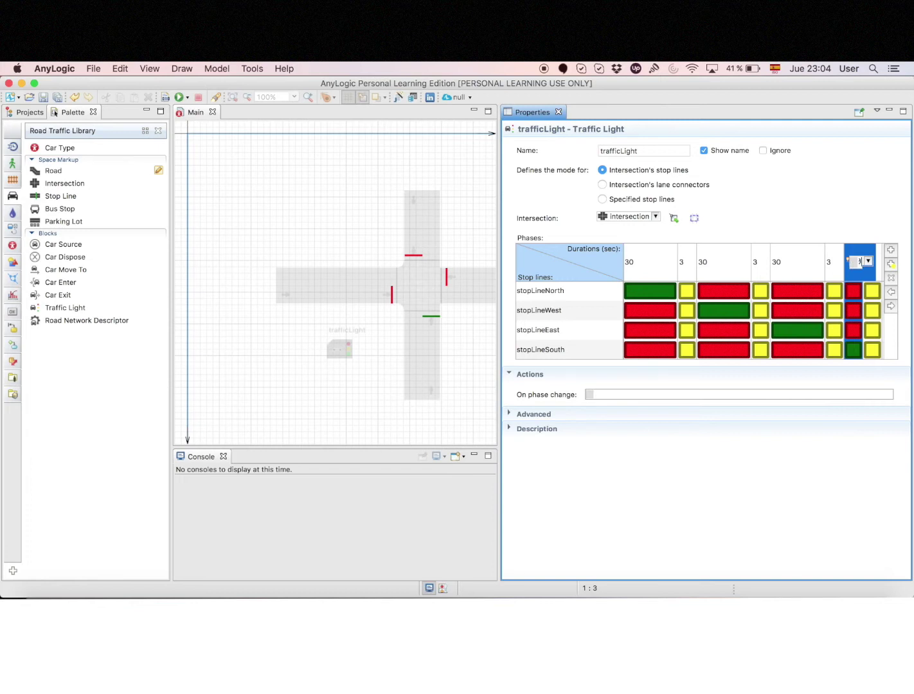
{"action": "type", "text": "30"}
{"action": "key", "text": "Return"}
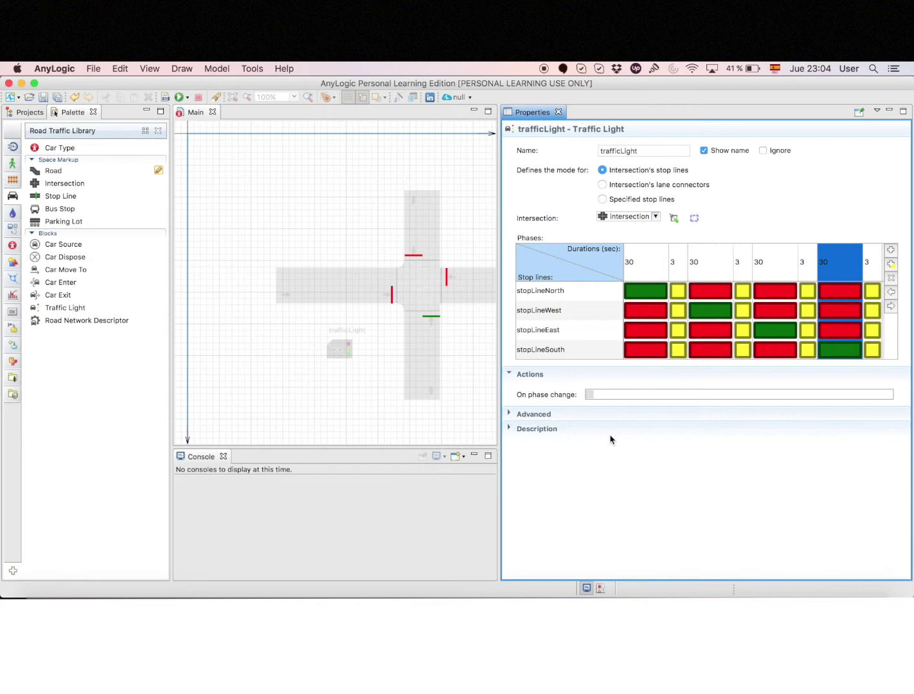
Step: Add a carSource below the intersection with arrival rate 10000 per hour onto road
{"action": "left_click", "coordinate": [443, 410]}
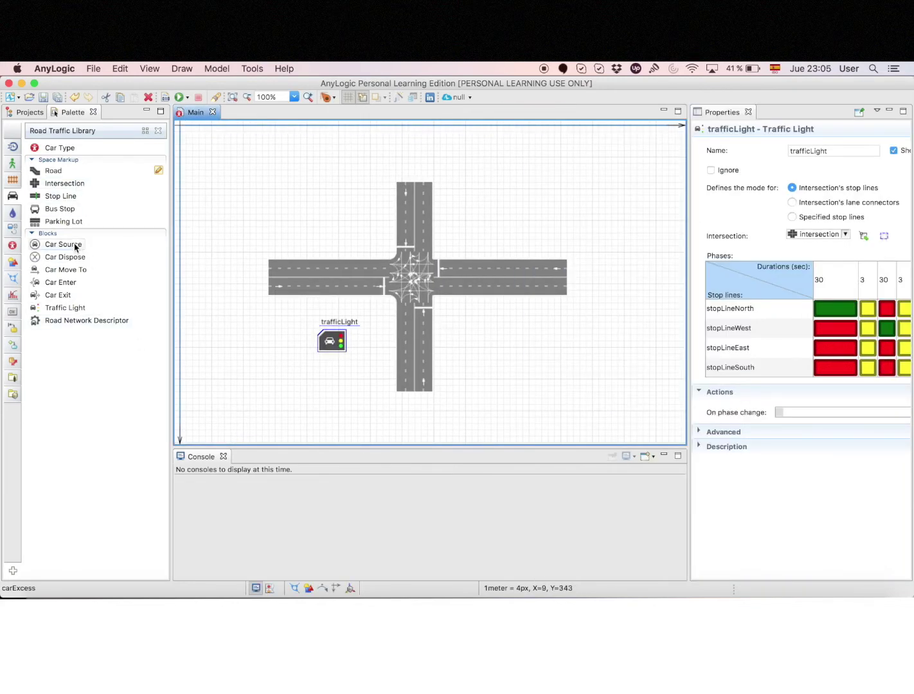
{"action": "left_click_drag", "start_coordinate": [76, 248], "coordinate": [423, 408]}
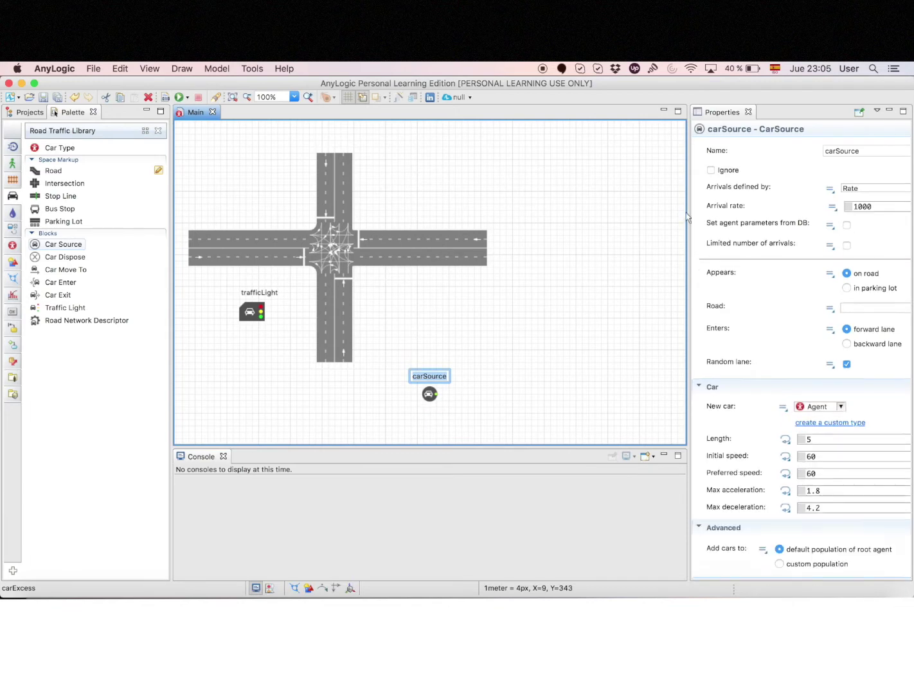
{"action": "left_click_drag", "start_coordinate": [687, 217], "coordinate": [559, 200]}
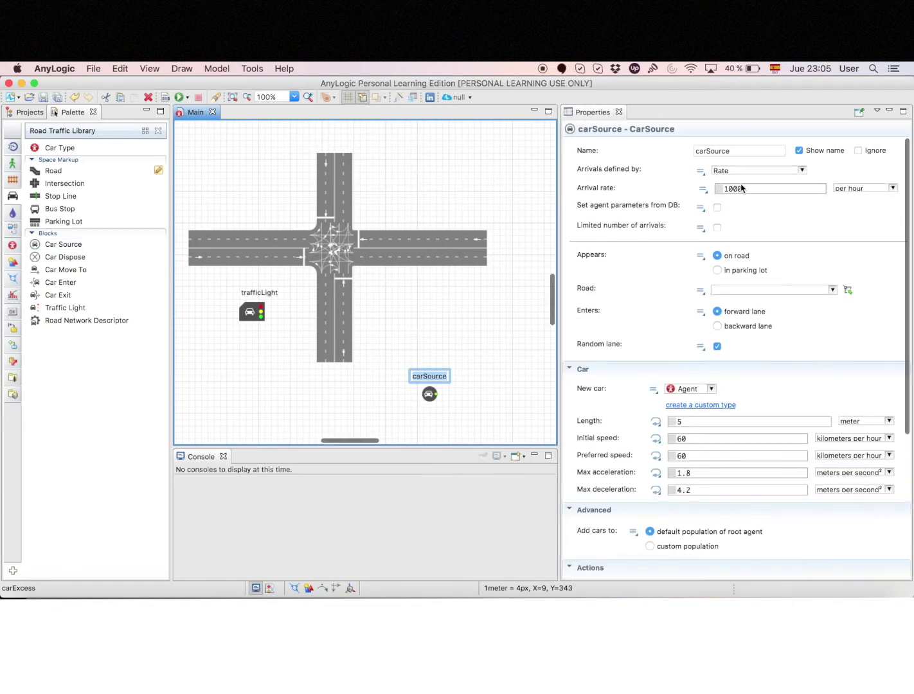
{"action": "left_click", "coordinate": [741, 188]}
{"action": "type", "text": "0"}
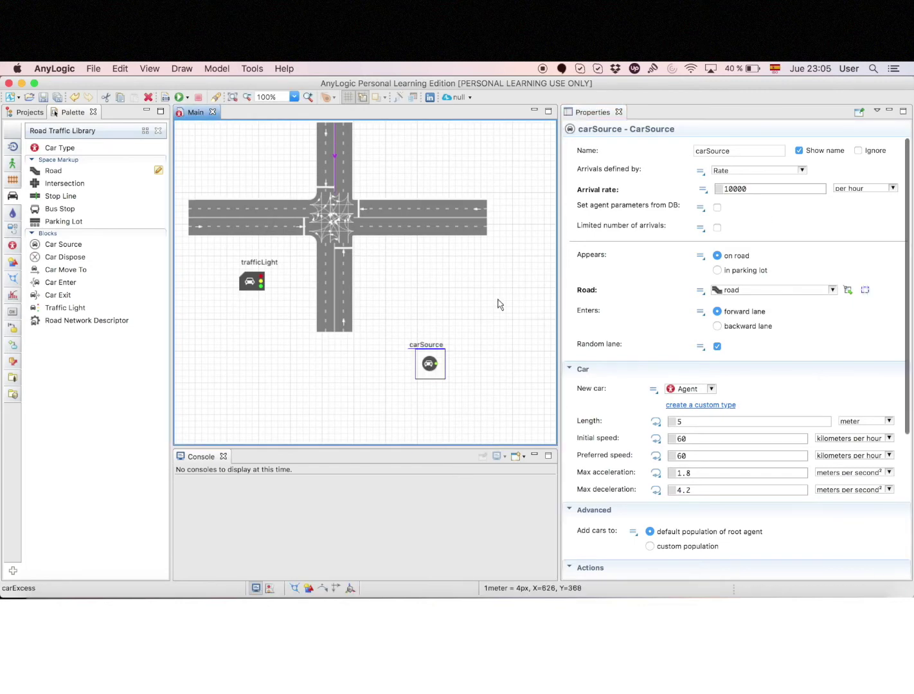
{"action": "scroll", "coordinate": [477, 324], "scroll_direction": "right", "scroll_amount": 5}
{"action": "scroll", "coordinate": [477, 325], "scroll_direction": "down", "scroll_amount": 2}
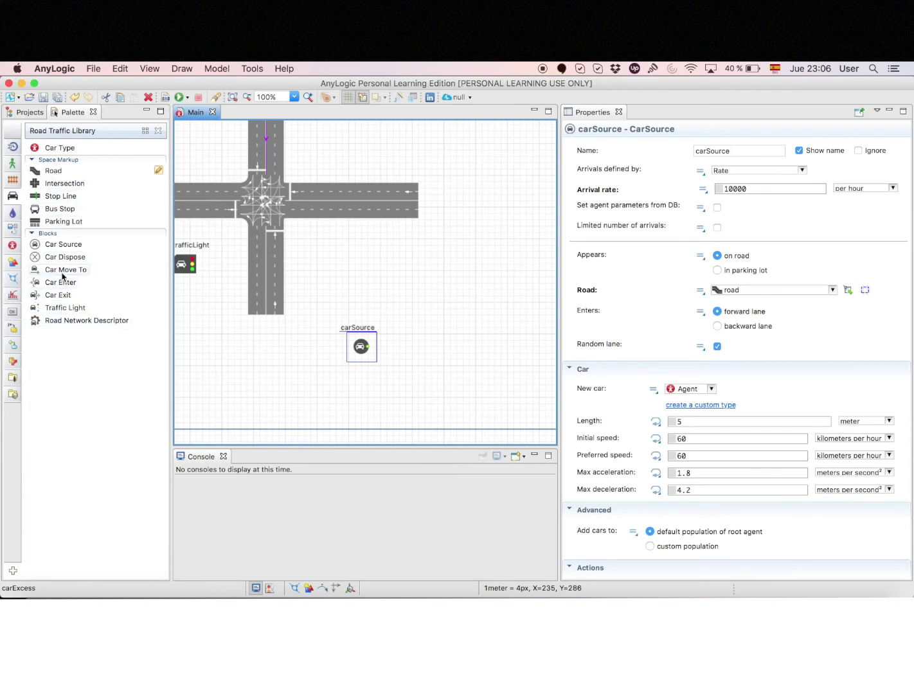
Step: Chain carMoveTo and then carDispose blocks after carSource in the flowchart
{"action": "left_click_drag", "start_coordinate": [64, 275], "coordinate": [408, 352]}
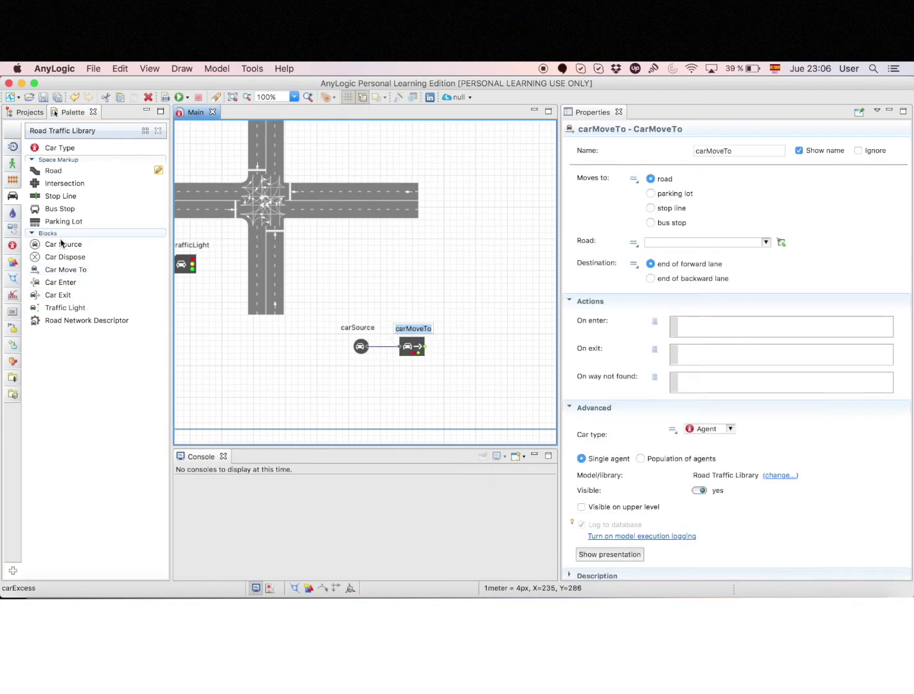
{"action": "left_click_drag", "start_coordinate": [58, 257], "coordinate": [471, 356]}
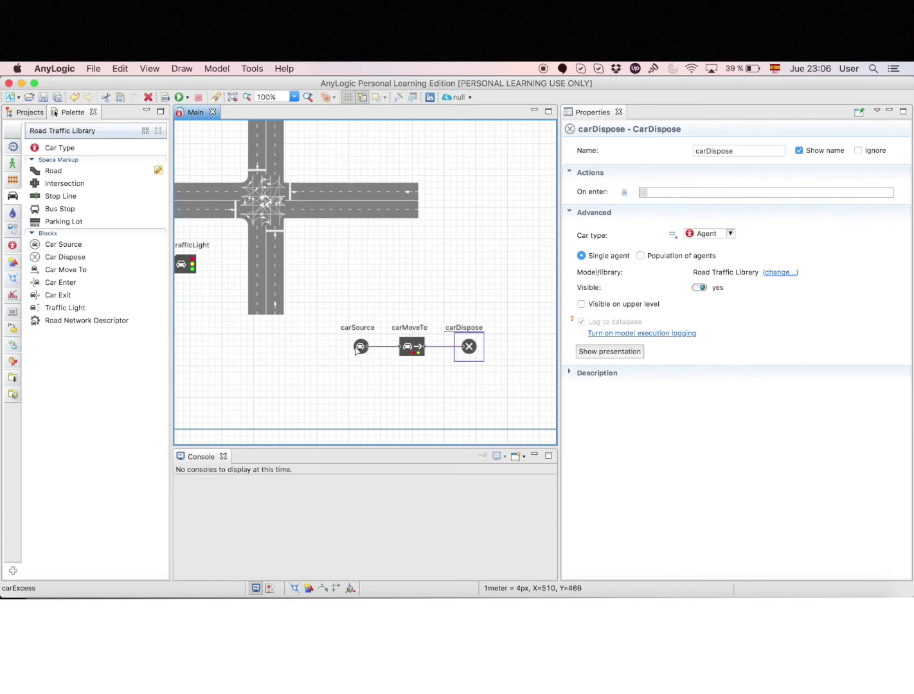
{"action": "left_click_drag", "start_coordinate": [359, 351], "coordinate": [306, 351]}
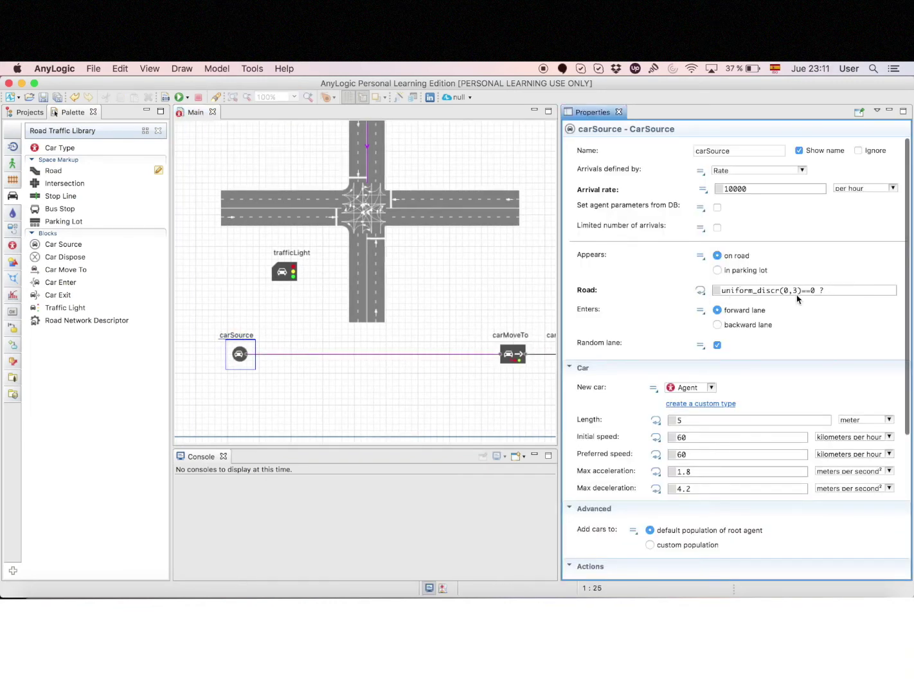
Step: Extend carSource's Road expression with '? road : uniform_discr(1,3)==1 ? road'
{"action": "left_click", "coordinate": [797, 294]}
{"action": "key", "text": "BackSpace"}
{"action": "key", "text": "BackSpace"}
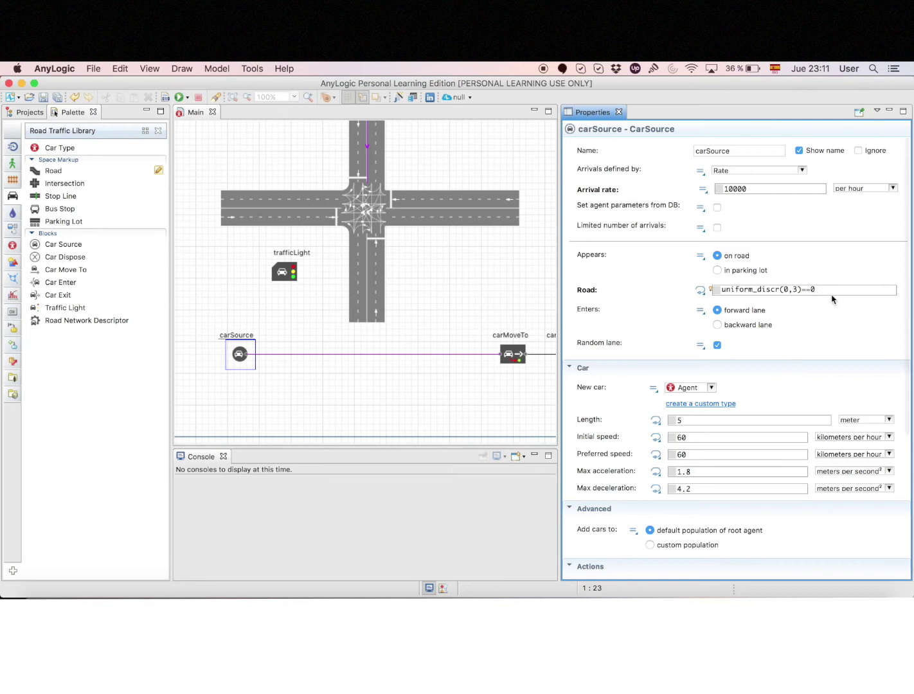
{"action": "type", "text": "? "}
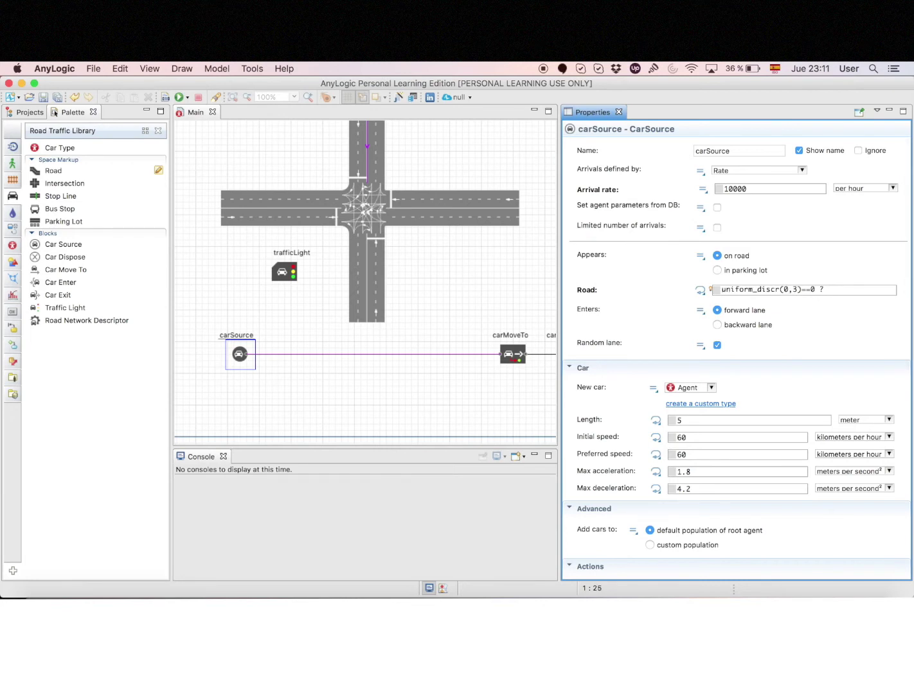
{"action": "type", "text": "road : uniform_discr(0,3)"}
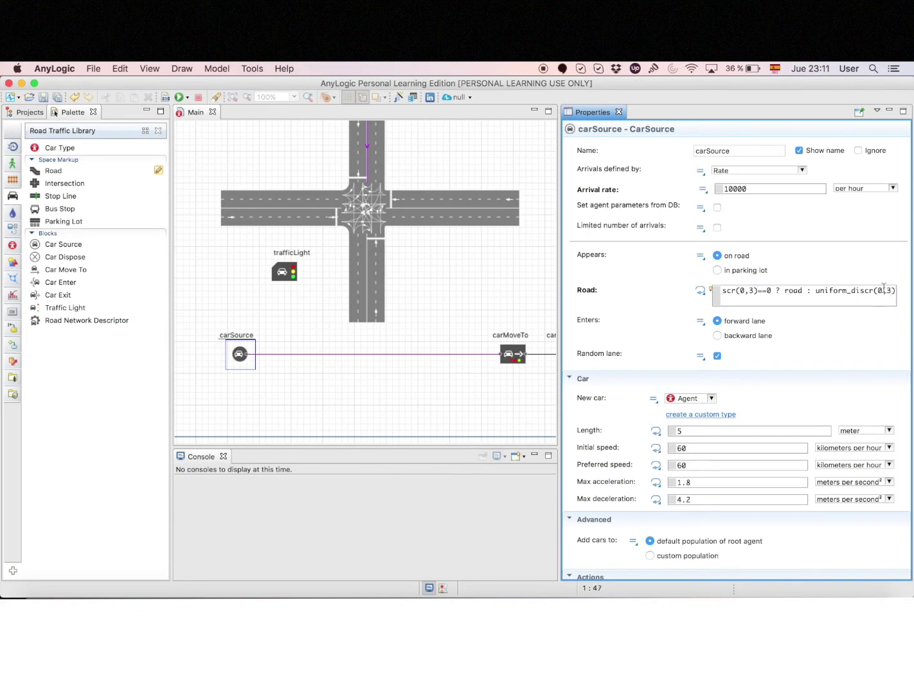
{"action": "key", "text": "Left"}
{"action": "key", "text": "Left"}
{"action": "key", "text": "Left"}
{"action": "key", "text": "BackSpace"}
{"action": "type", "text": "1"}
{"action": "scroll", "coordinate": [893, 292], "scroll_direction": "right", "scroll_amount": 1}
{"action": "type", "text": "==1"}
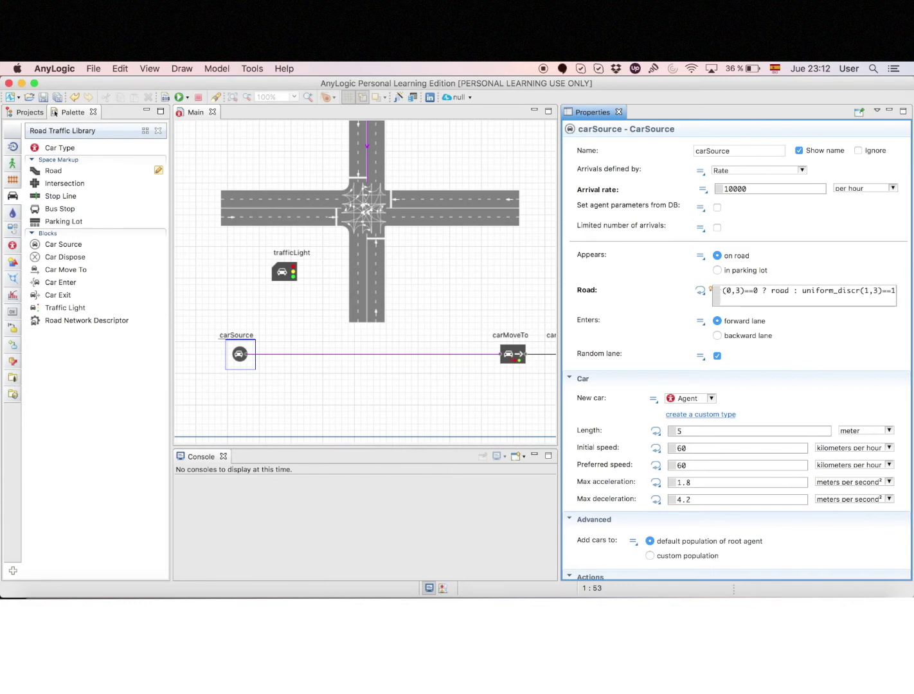
{"action": "type", "text": " = r"}
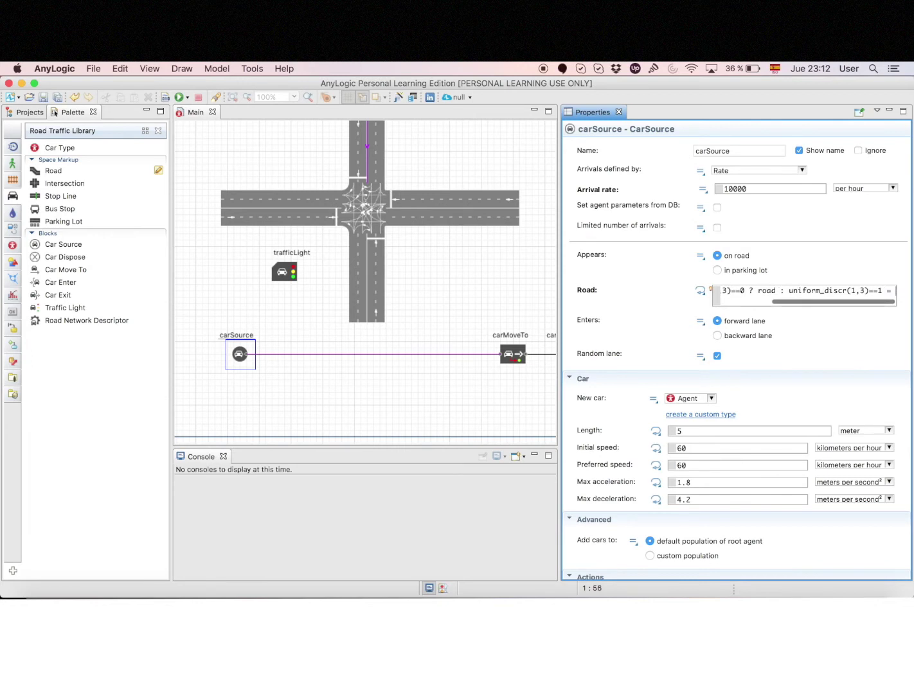
{"action": "key", "text": "BackSpace"}
{"action": "key", "text": "BackSpace"}
{"action": "key", "text": "BackSpace"}
{"action": "key", "text": "BackSpace"}
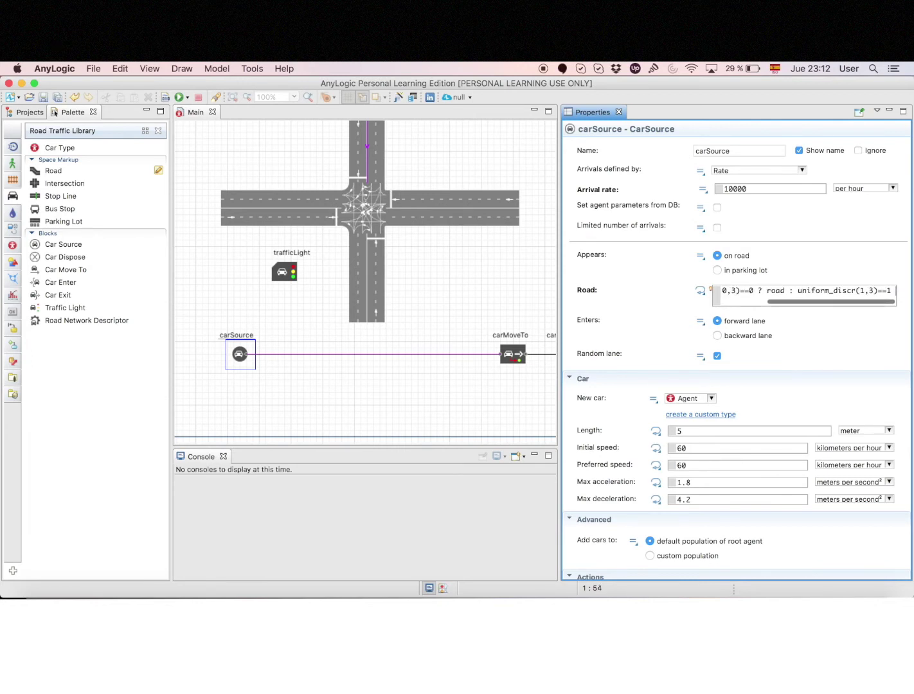
{"action": "type", "text": "? ro"}
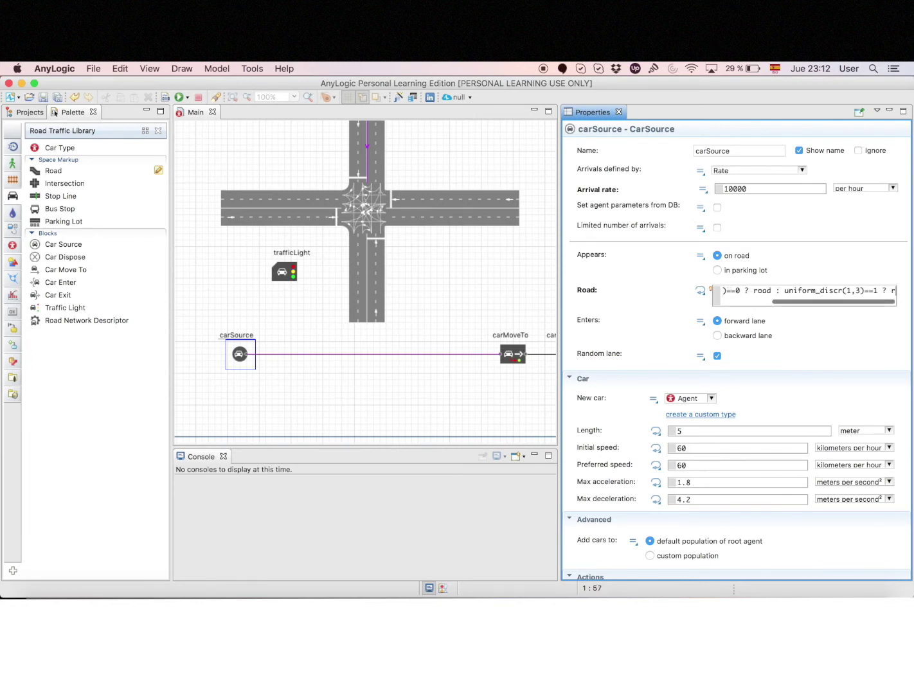
{"action": "type", "text": "ad"}
Step: Insert road1, add a final random check ending '? road2 : road3', then select the whole expression
{"action": "key", "text": "ctrl+space"}
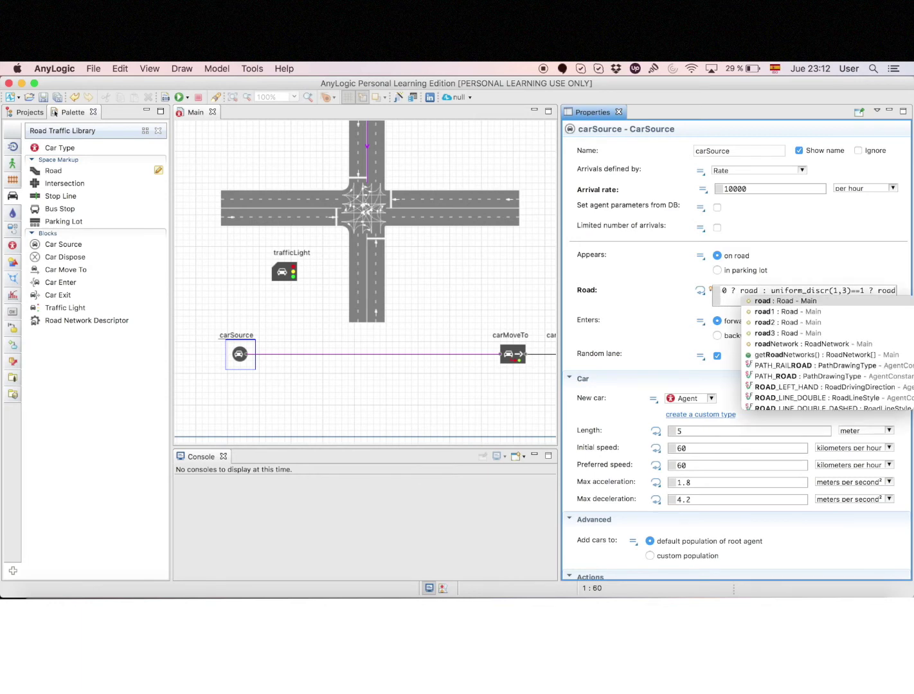
{"action": "left_click", "coordinate": [785, 315]}
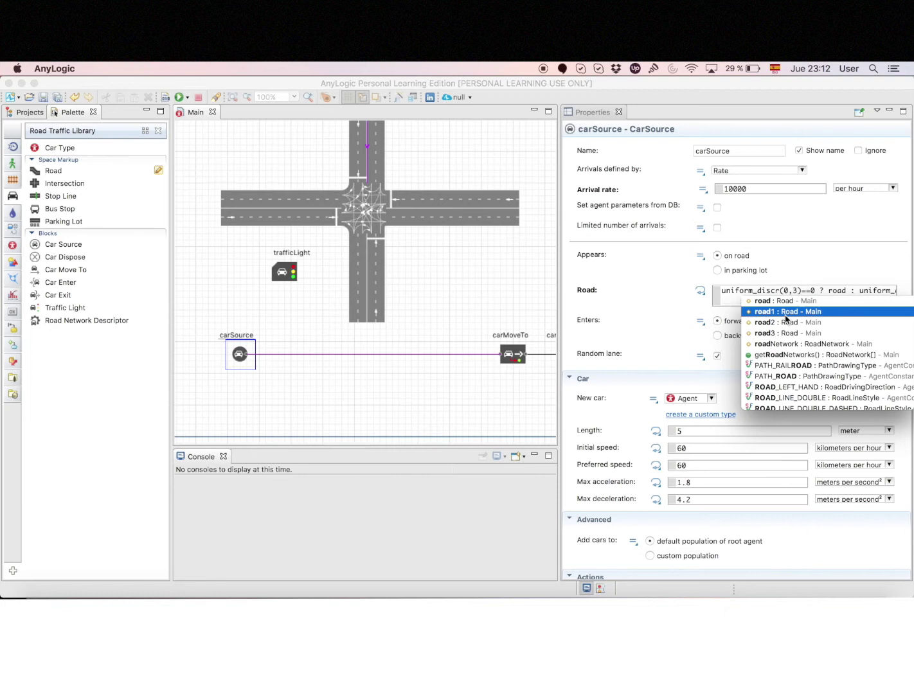
{"action": "double_click", "coordinate": [785, 315]}
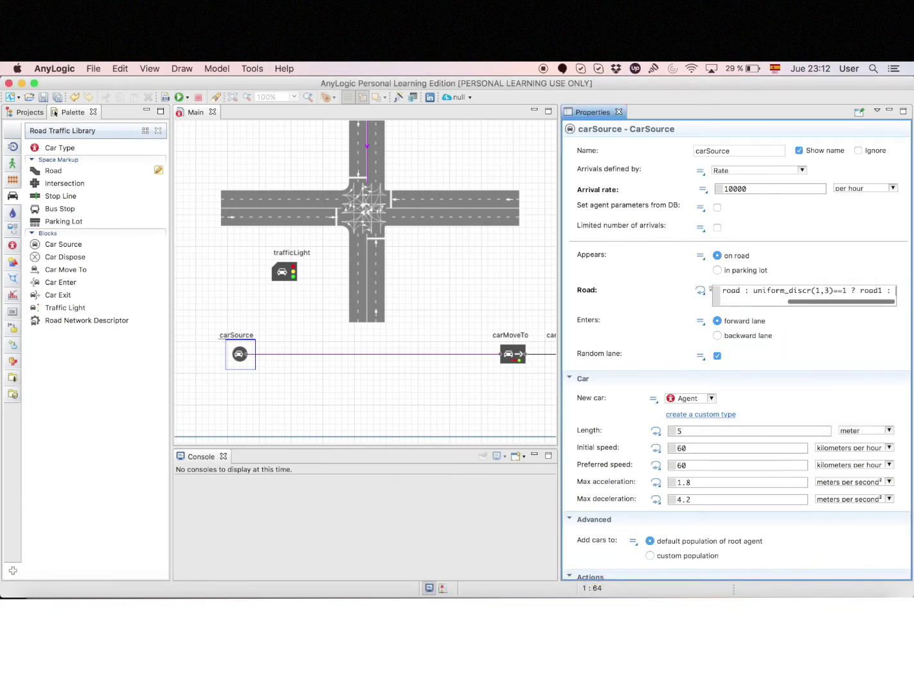
{"action": "type", "text": "uniform_discr(0,3)"}
{"action": "left_click", "coordinate": [882, 291]}
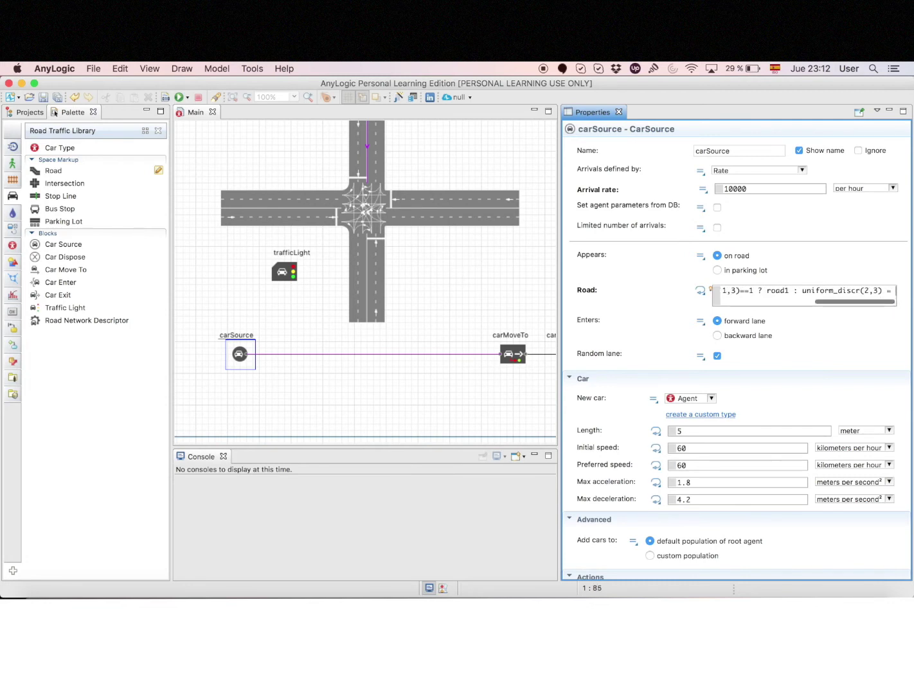
{"action": "type", "text": "= 2 ?"}
{"action": "type", "text": " ro"}
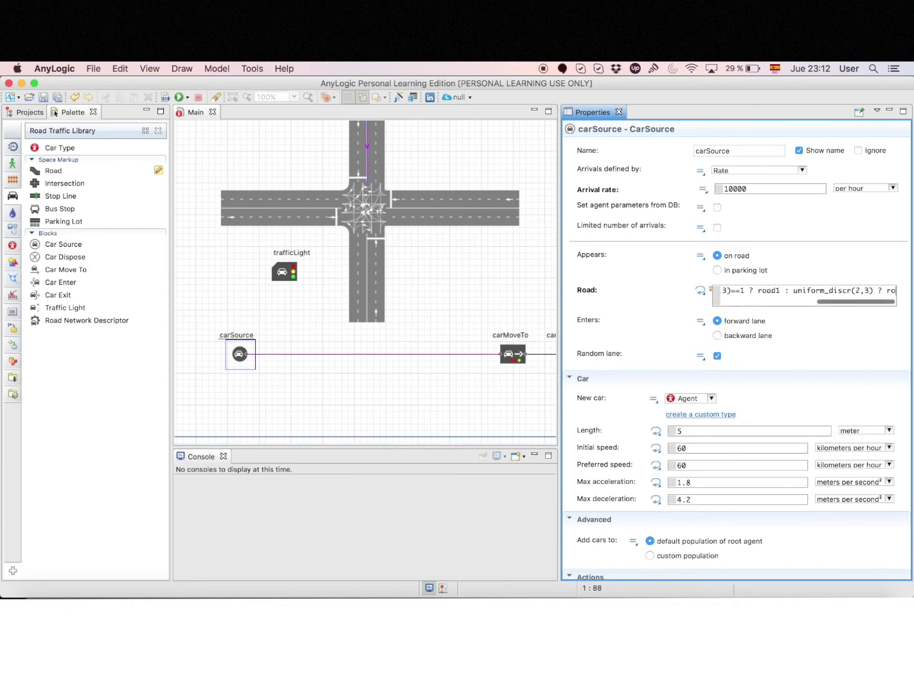
{"action": "type", "text": "ad2 :"}
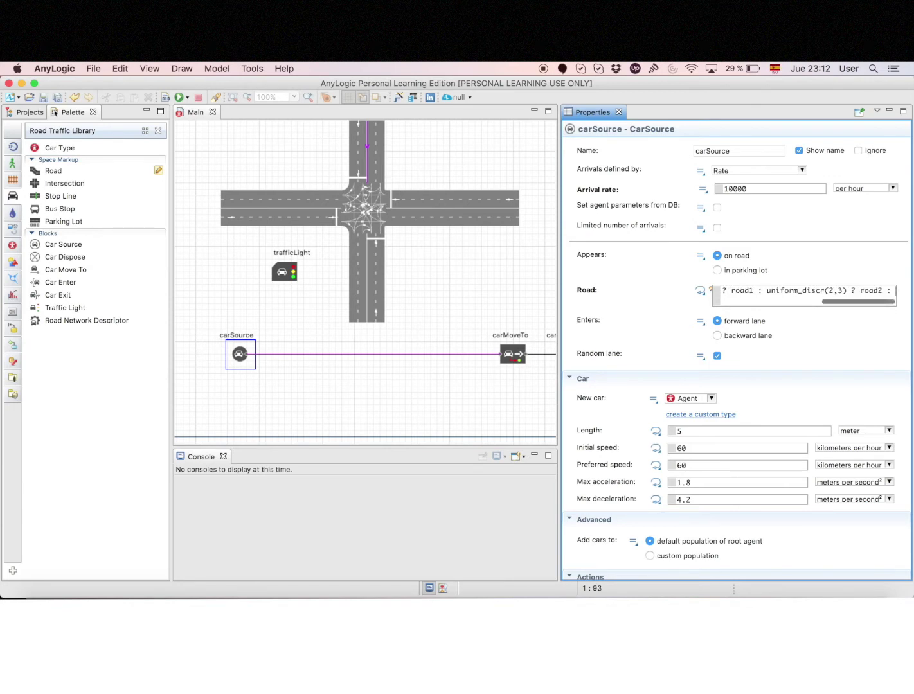
{"action": "type", "text": " road3"}
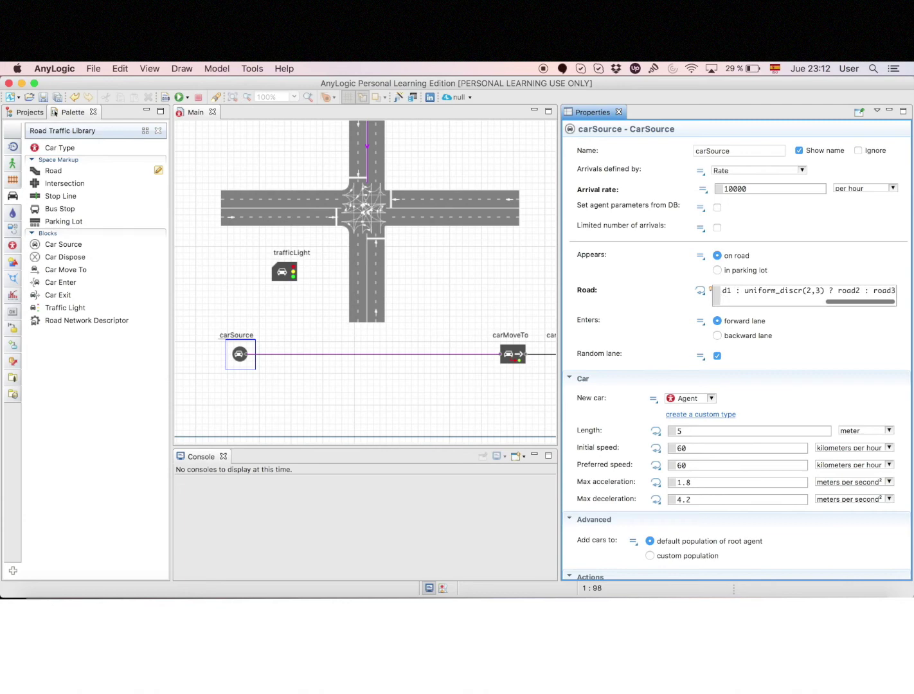
{"action": "key", "text": "super+a"}
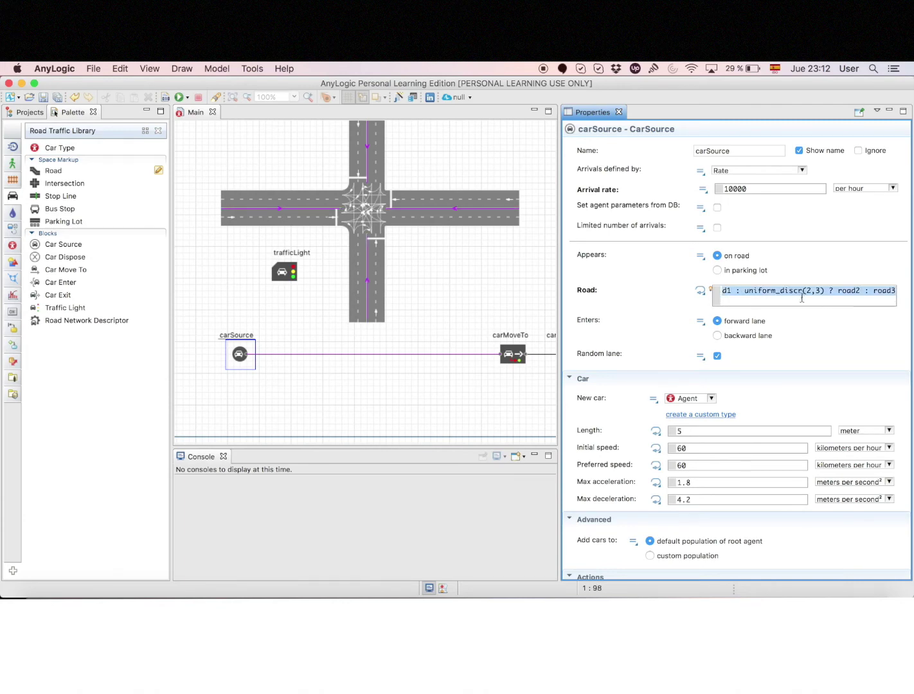
Step: Paste the random road expression into carMoveTo's Road field in code mode
{"action": "left_click", "coordinate": [509, 361]}
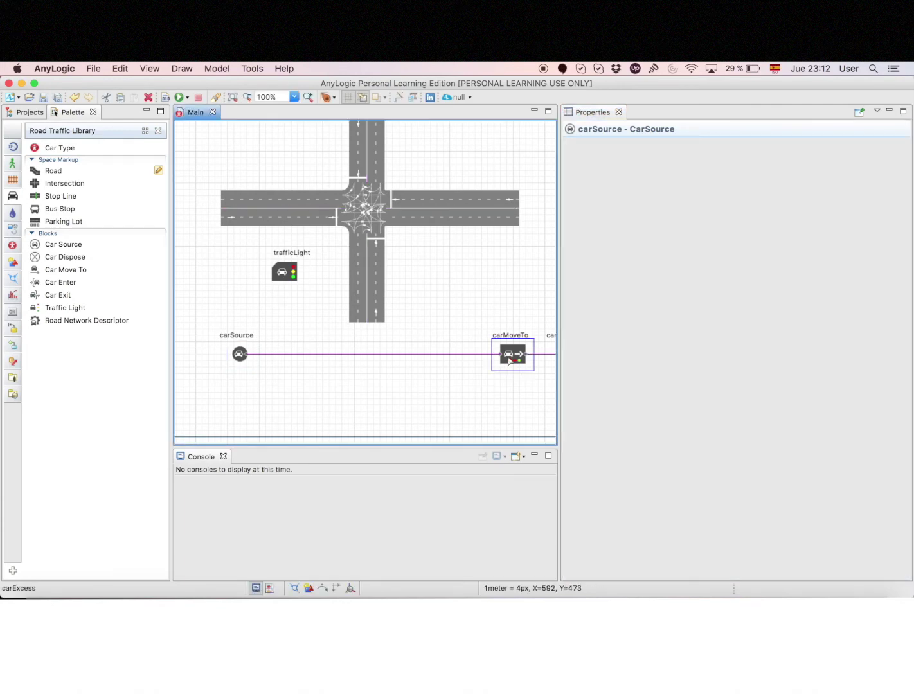
{"action": "left_click", "coordinate": [672, 242]}
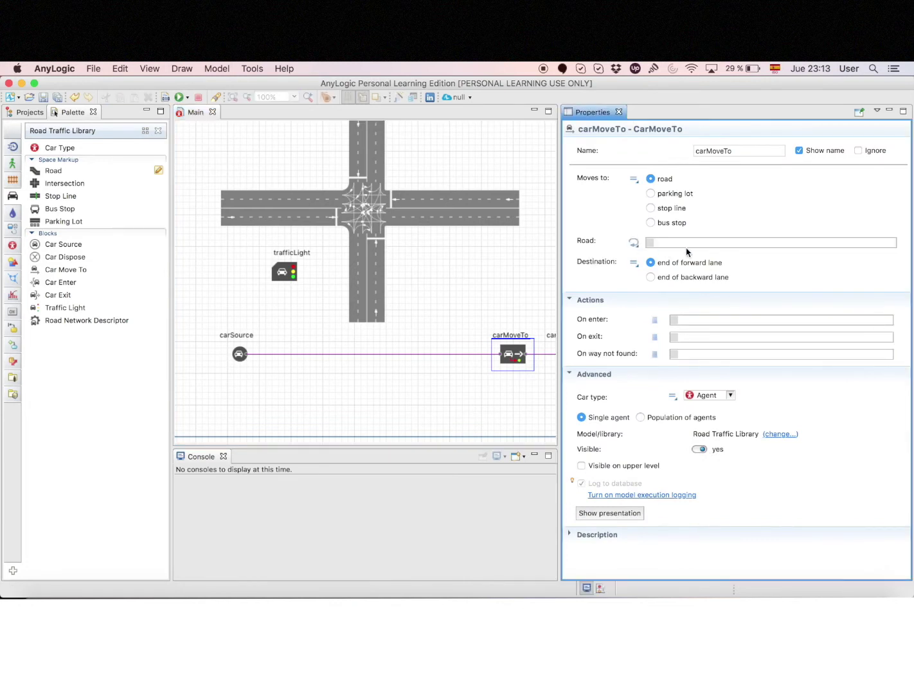
{"action": "key", "text": "super+v"}
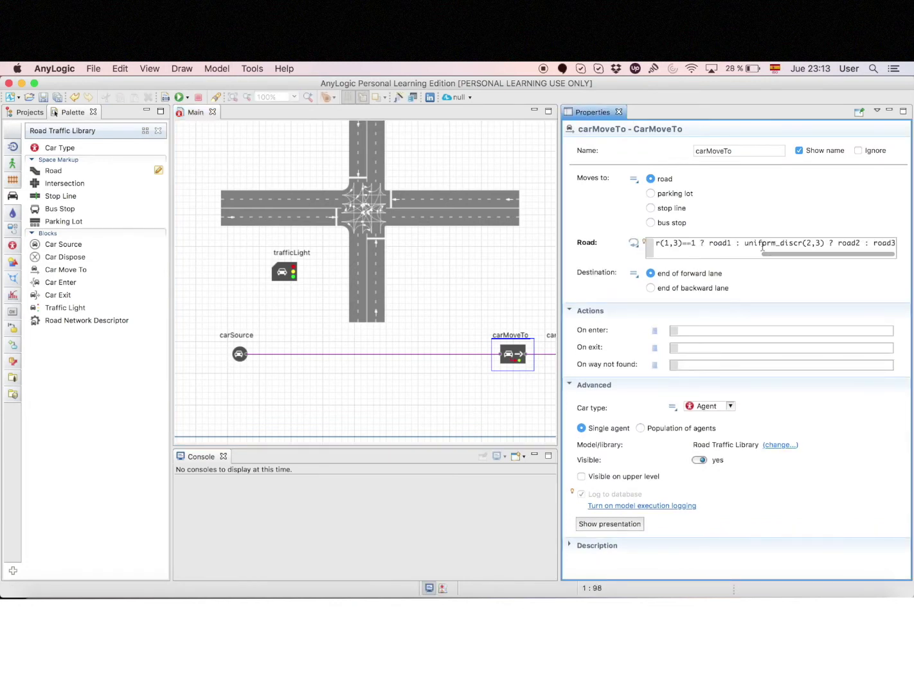
{"action": "scroll", "coordinate": [771, 250], "scroll_direction": "left", "scroll_amount": 5}
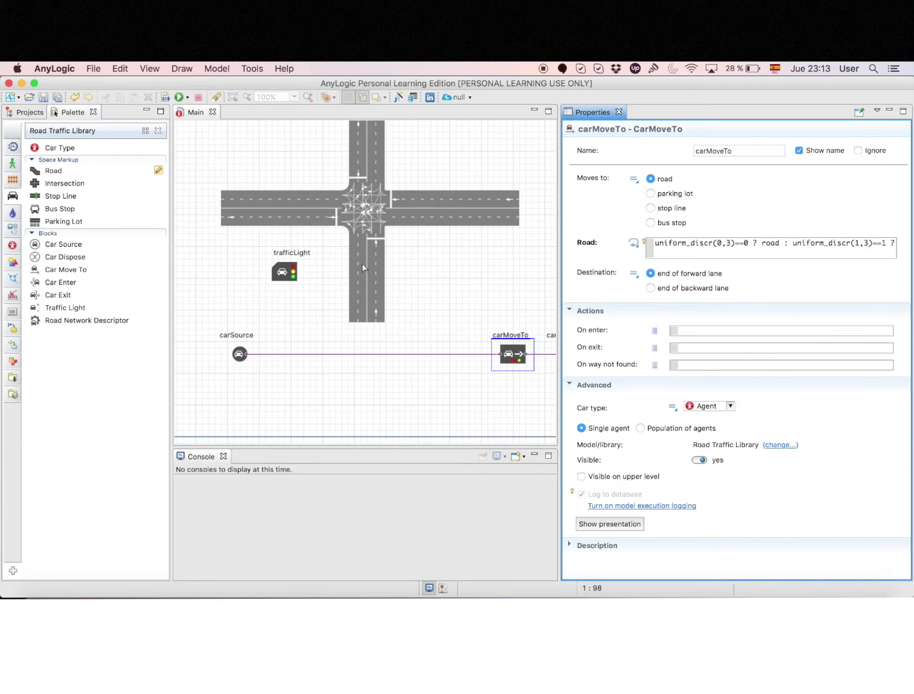
{"action": "scroll", "coordinate": [407, 341], "scroll_direction": "right", "scroll_amount": 5}
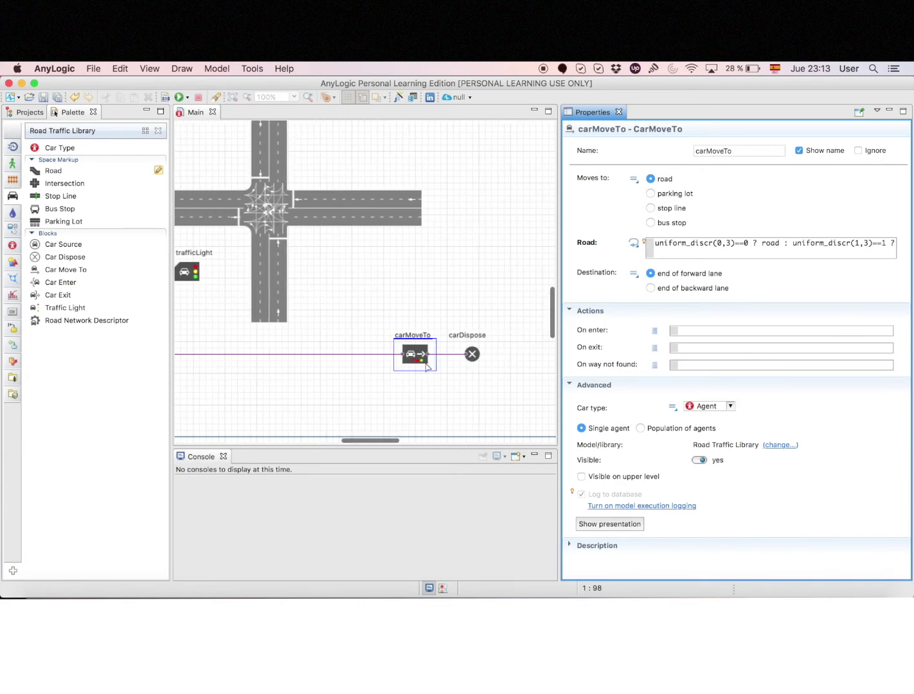
Step: Connect carMoveTo's excess output back into its own input as a loop
{"action": "left_click_drag", "start_coordinate": [422, 361], "coordinate": [371, 383]}
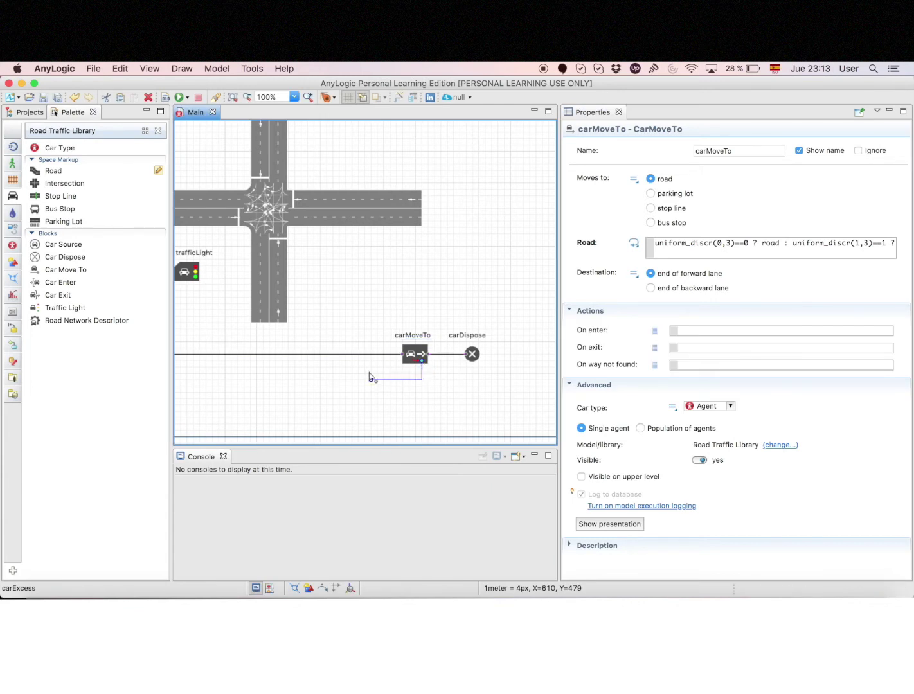
{"action": "left_click", "coordinate": [402, 359]}
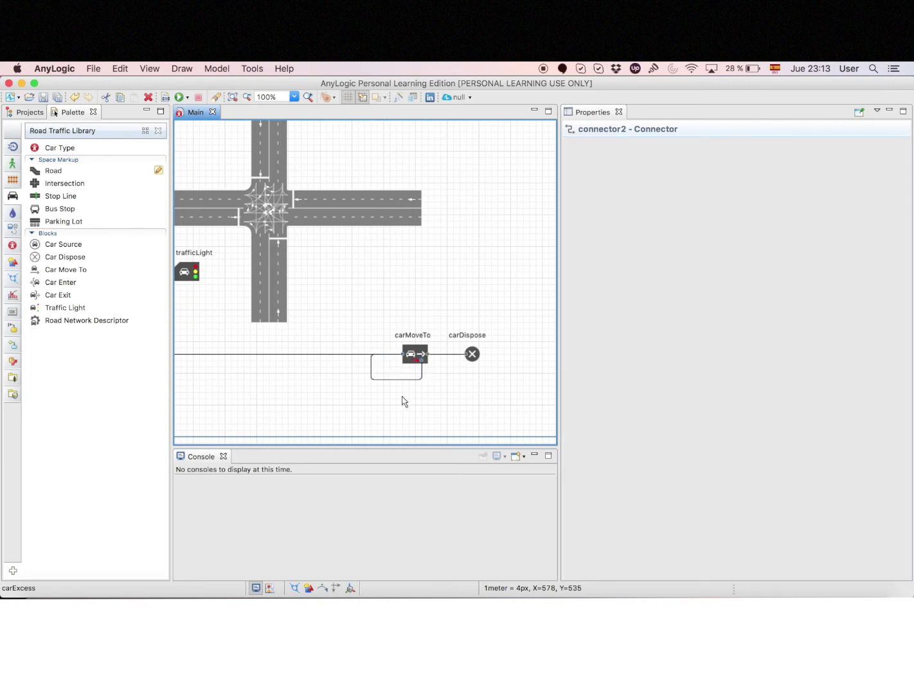
{"action": "scroll", "coordinate": [403, 401], "scroll_direction": "left", "scroll_amount": 5}
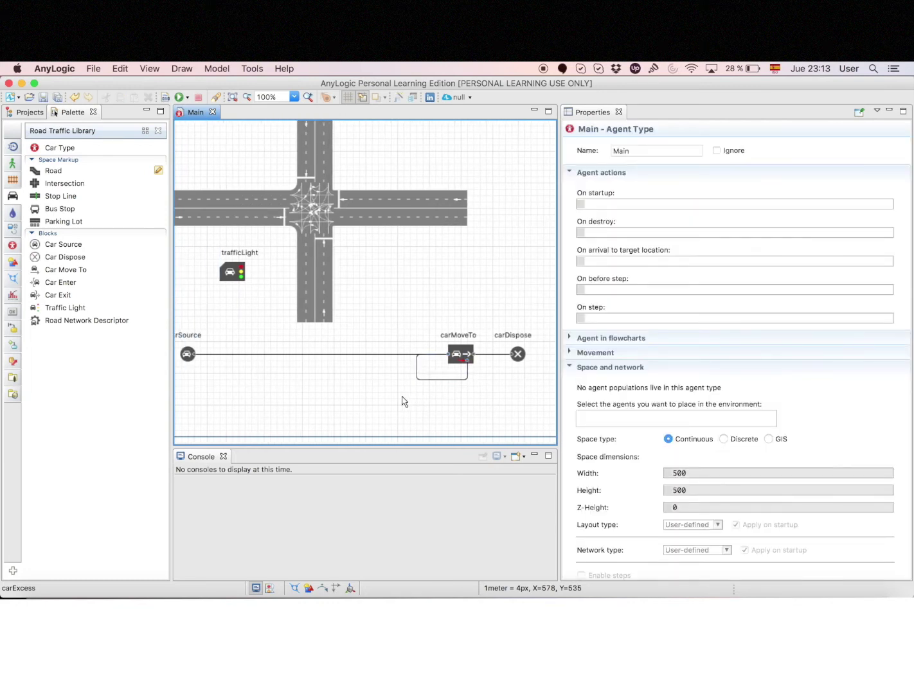
Step: Run the model, then fix carMoveTo's type-mismatch by adding ==2 after uniform_discr(2,3)
{"action": "left_click", "coordinate": [181, 97]}
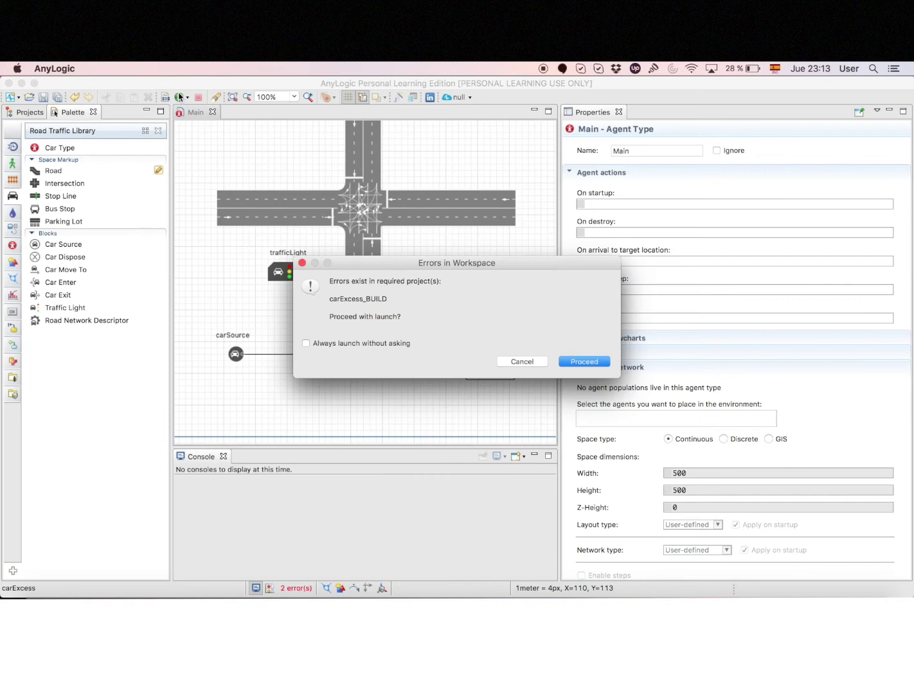
{"action": "left_click", "coordinate": [519, 361]}
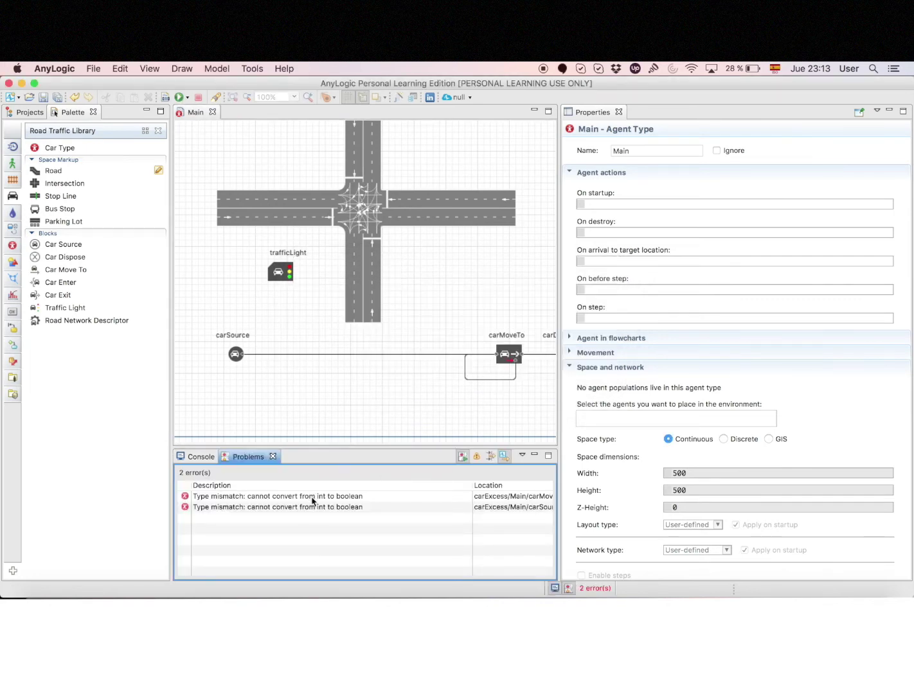
{"action": "double_click", "coordinate": [313, 498]}
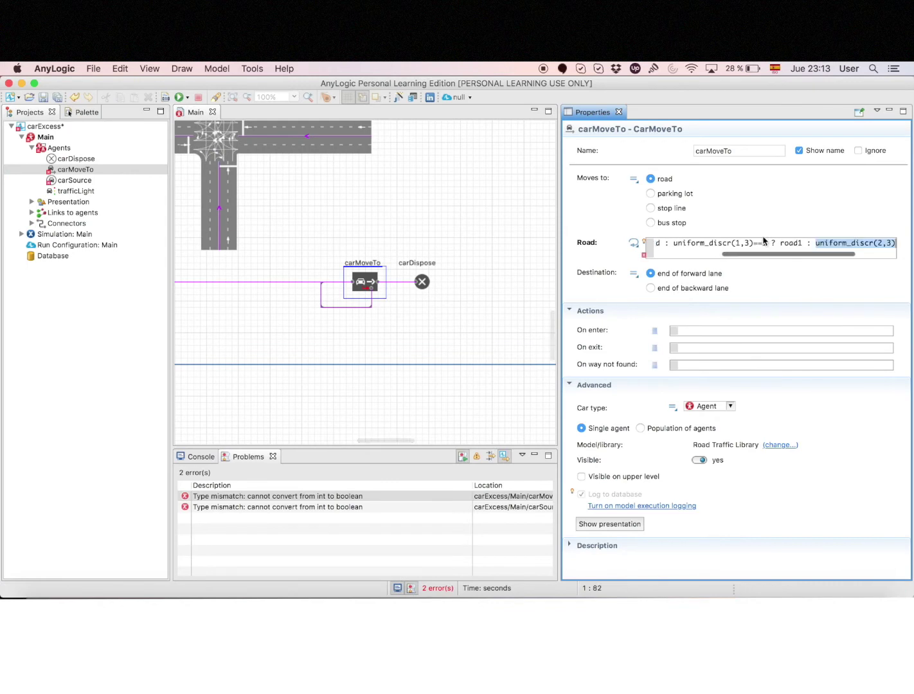
{"action": "scroll", "coordinate": [768, 242], "scroll_direction": "right", "scroll_amount": 5}
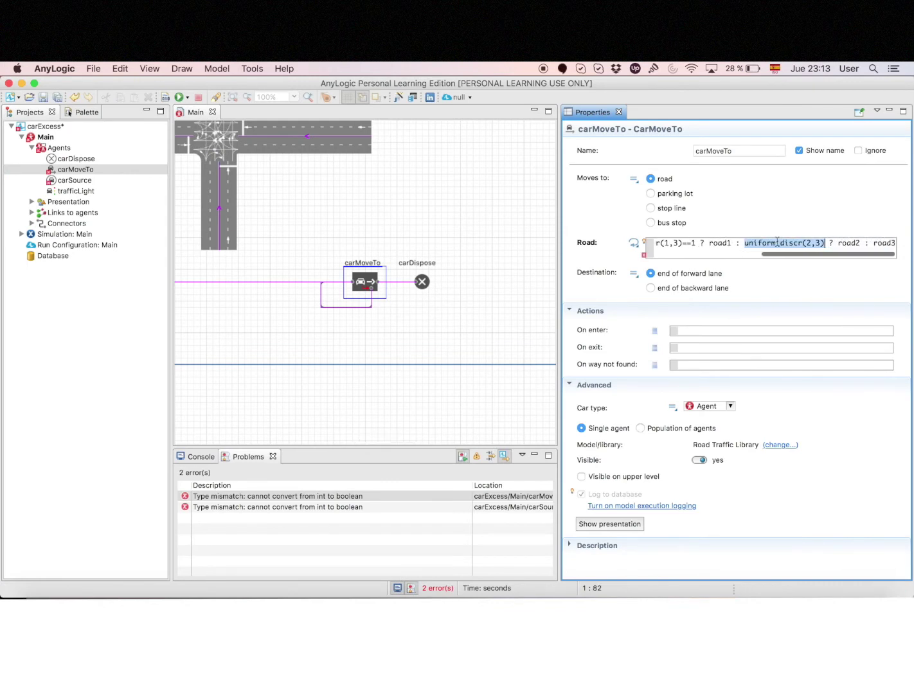
{"action": "key", "text": "Right"}
{"action": "type", "text": "=="}
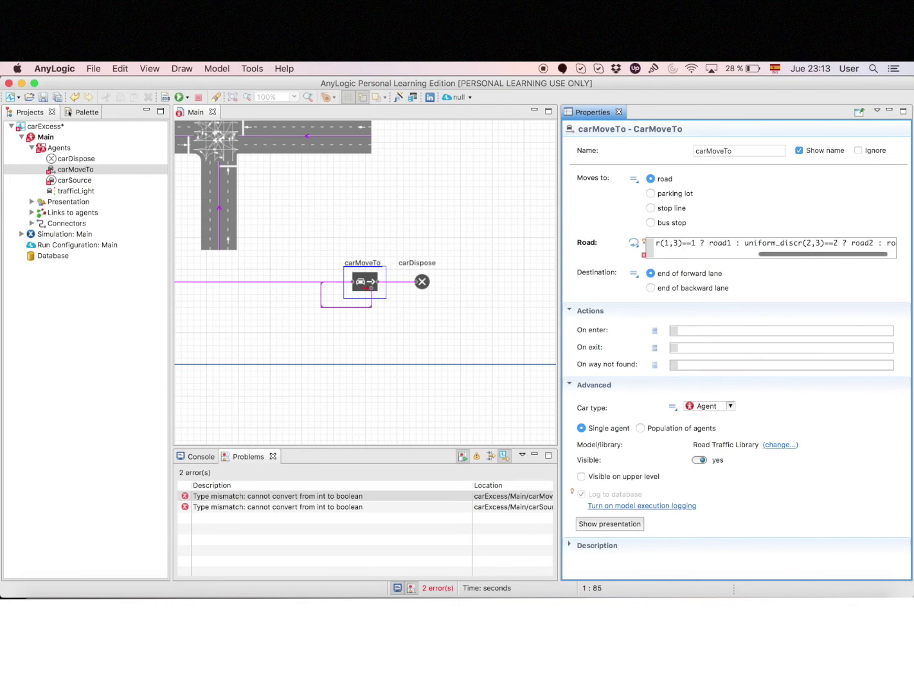
{"action": "left_click", "coordinate": [273, 504]}
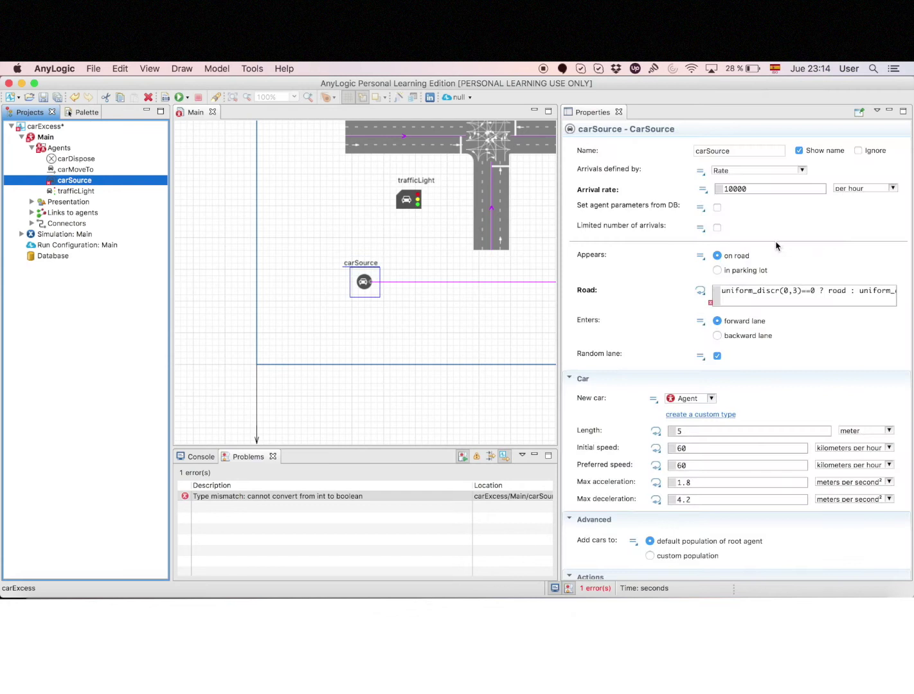
Step: Add ==2 after uniform_discr(2,3) in carSource's Road expression and rerun the model
{"action": "scroll", "coordinate": [765, 293], "scroll_direction": "down", "scroll_amount": 5}
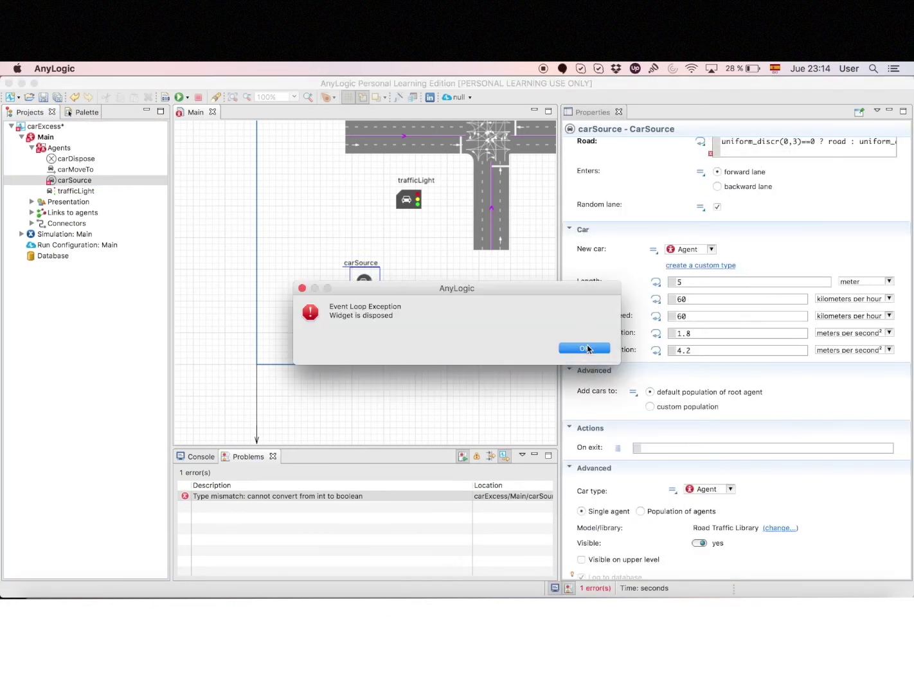
{"action": "left_click", "coordinate": [587, 349]}
{"action": "scroll", "coordinate": [781, 168], "scroll_direction": "right", "scroll_amount": 5}
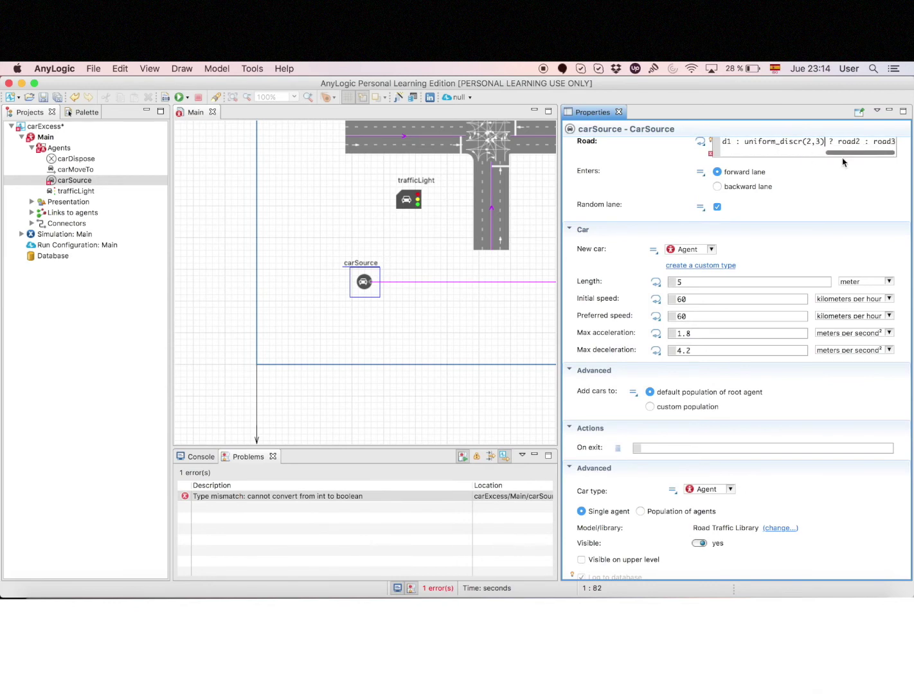
{"action": "type", "text": "==2"}
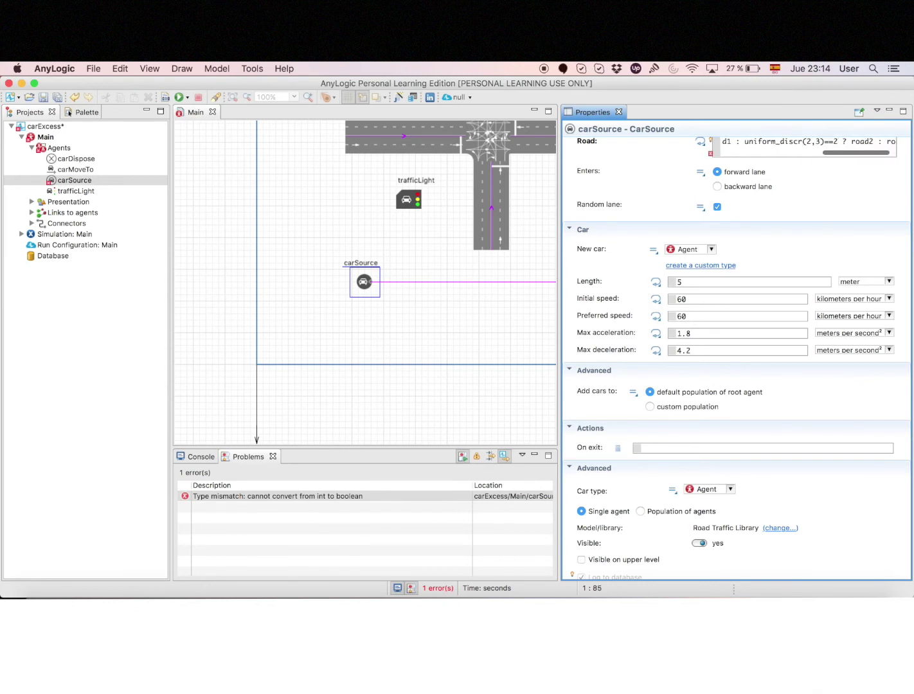
{"action": "left_click", "coordinate": [179, 97]}
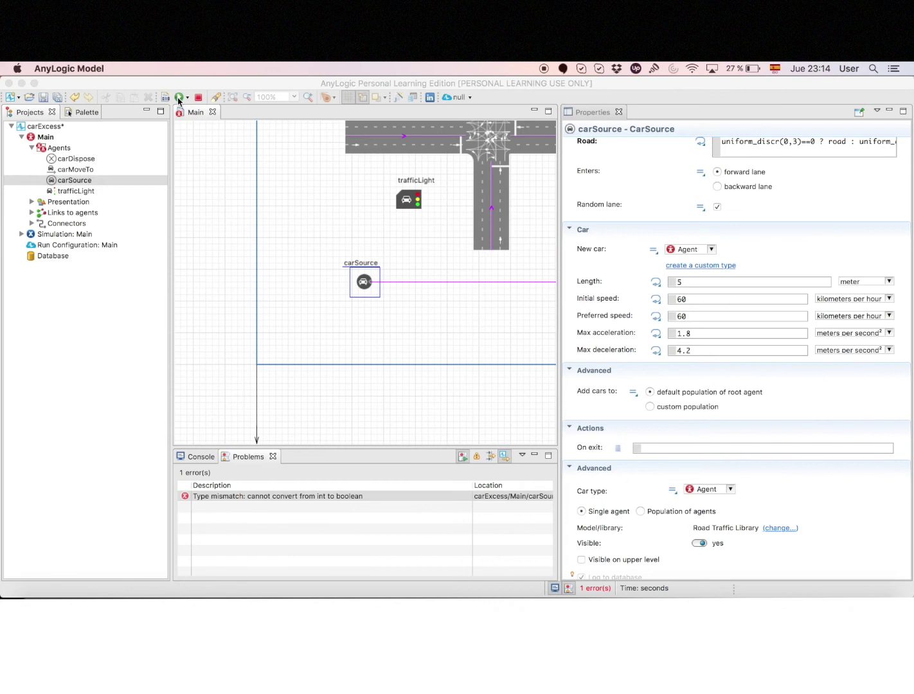
Step: Launch the carExcess model and start the simulation running
{"action": "left_click", "coordinate": [58, 173]}
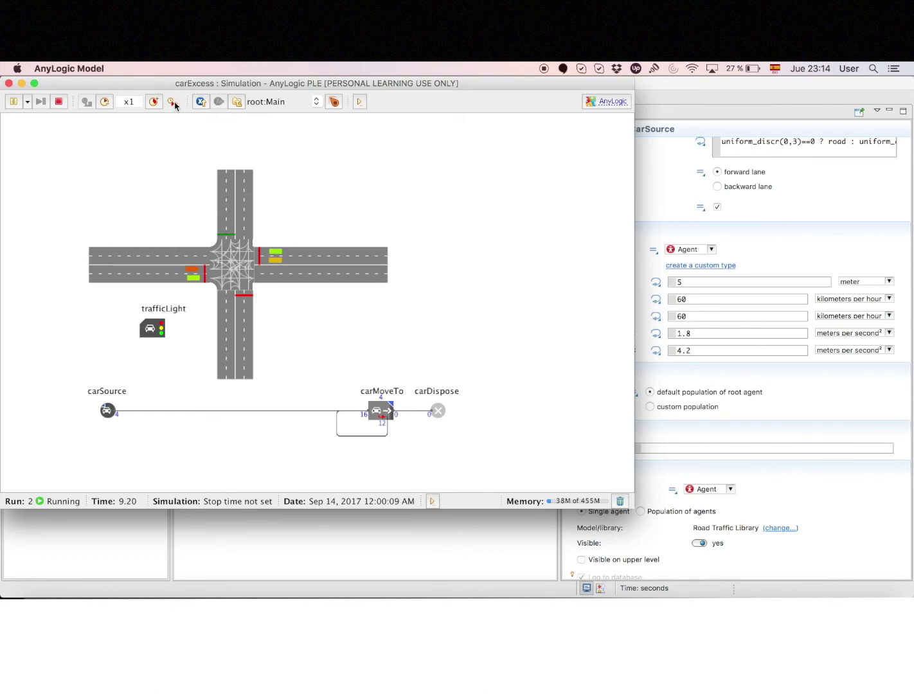
Step: Run the simulation in virtual time to its one-hour limit, then stop and close it
{"action": "left_click", "coordinate": [173, 101]}
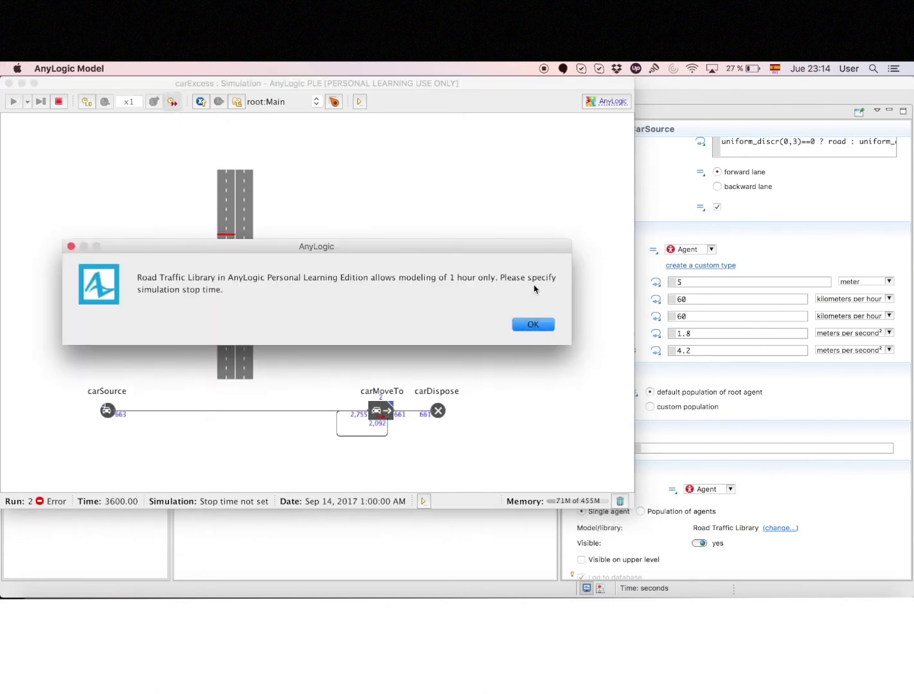
{"action": "left_click", "coordinate": [549, 326]}
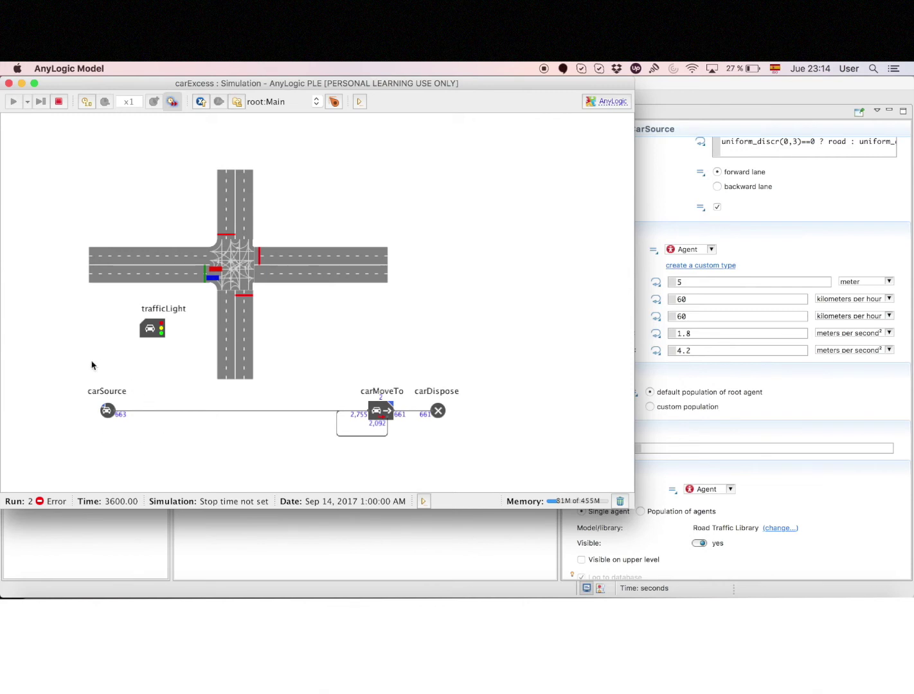
{"action": "left_click", "coordinate": [59, 101]}
{"action": "left_click", "coordinate": [9, 84]}
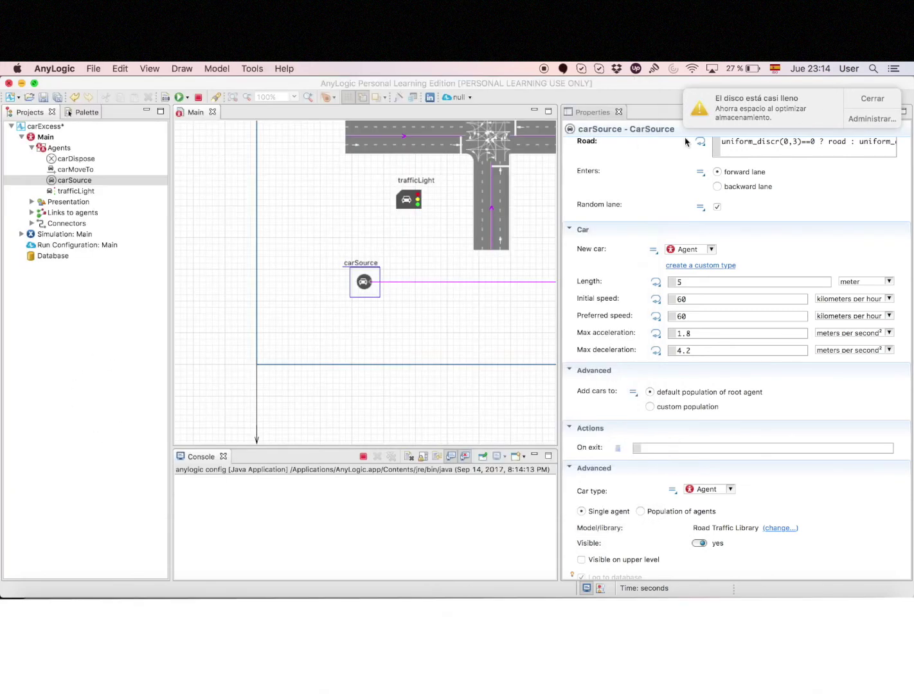
Step: Dismiss the low disk space notice and pan the Main diagram back into view
{"action": "left_click", "coordinate": [871, 98]}
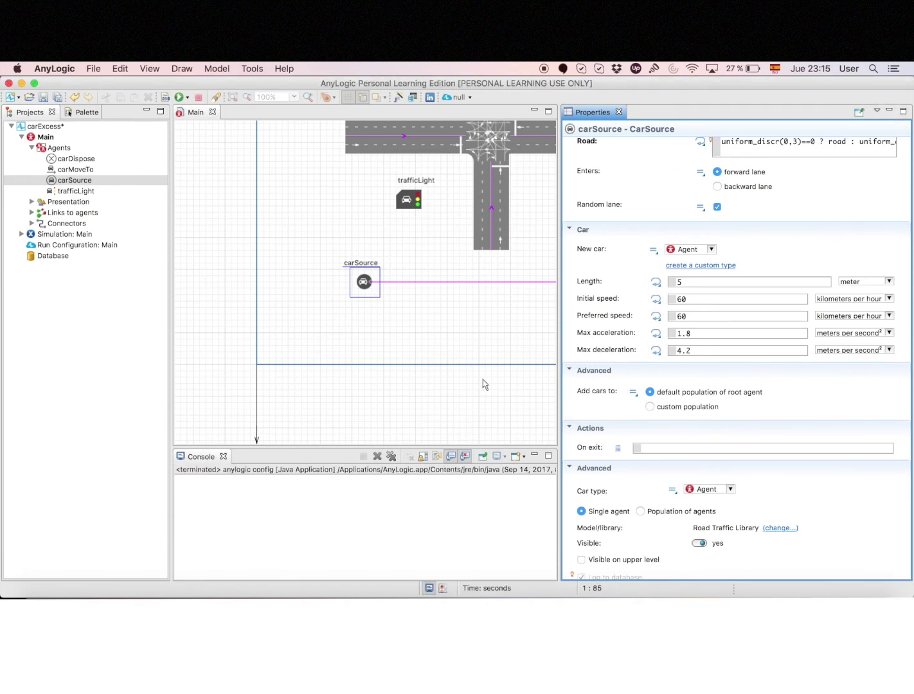
{"action": "scroll", "coordinate": [485, 384], "scroll_direction": "right", "scroll_amount": 5}
{"action": "scroll", "coordinate": [485, 384], "scroll_direction": "up", "scroll_amount": 1}
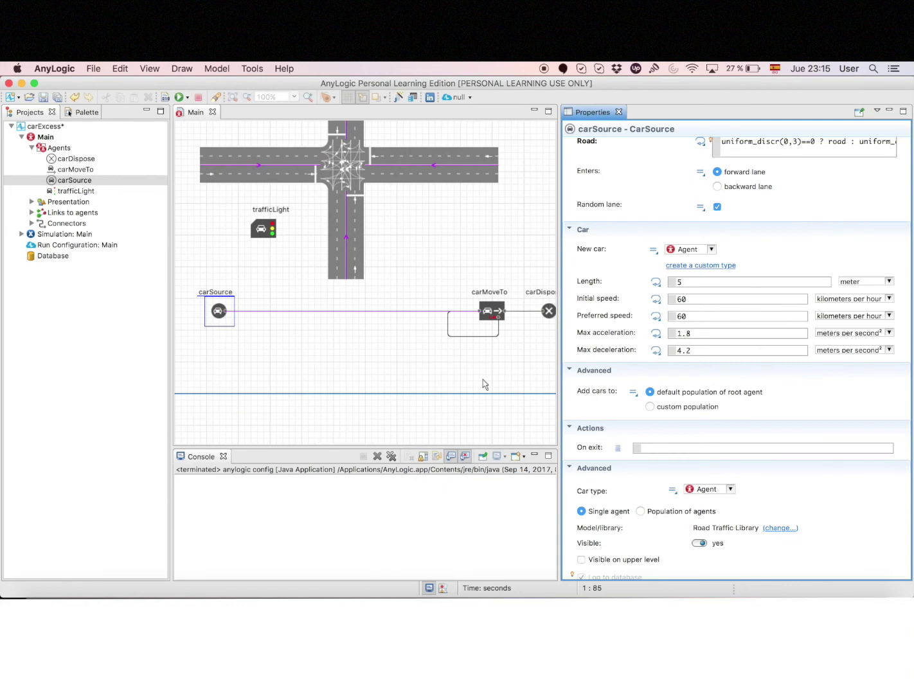
{"action": "scroll", "coordinate": [485, 384], "scroll_direction": "up", "scroll_amount": 2}
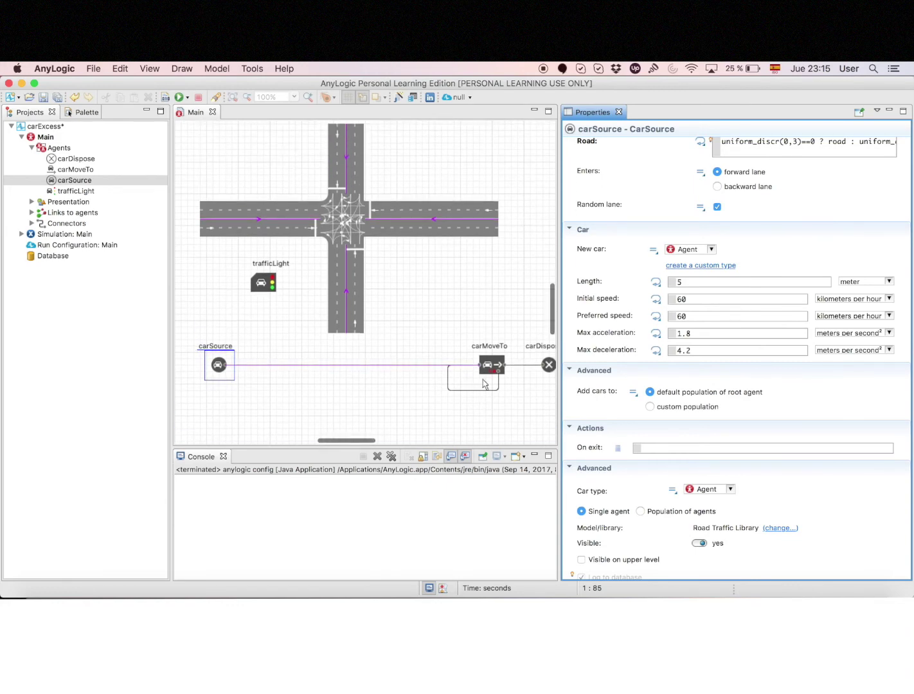
{"action": "scroll", "coordinate": [411, 277], "scroll_direction": "up", "scroll_amount": 5}
{"action": "scroll", "coordinate": [412, 277], "scroll_direction": "left", "scroll_amount": 3}
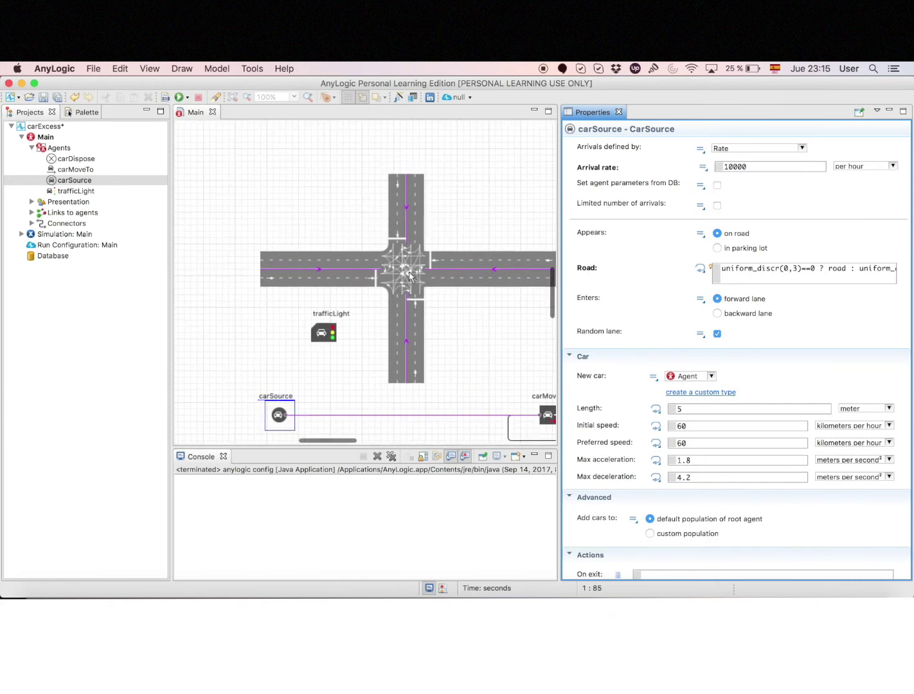
{"action": "scroll", "coordinate": [411, 276], "scroll_direction": "up", "scroll_amount": 7}
{"action": "scroll", "coordinate": [412, 276], "scroll_direction": "left", "scroll_amount": 7}
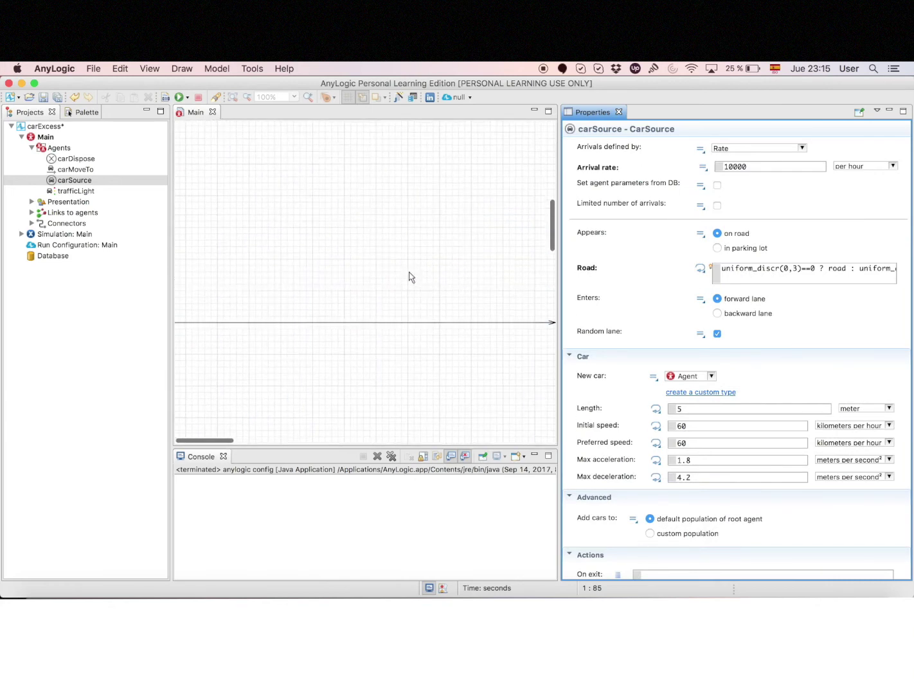
Step: Draw a new straight road, road4, on the canvas from the Road Traffic Library
{"action": "left_click", "coordinate": [88, 113]}
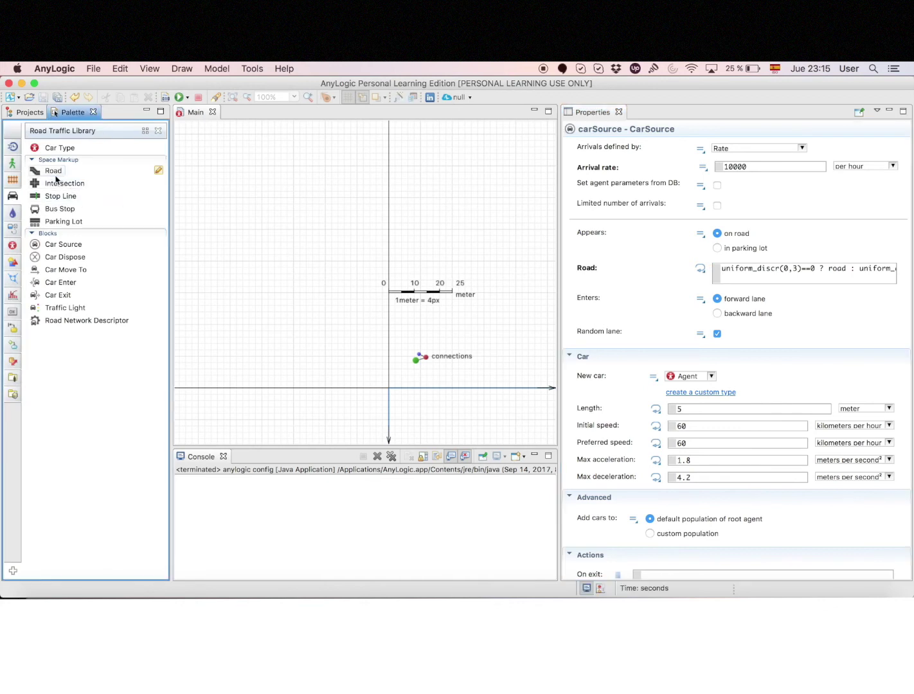
{"action": "left_click_drag", "start_coordinate": [57, 172], "coordinate": [232, 222]}
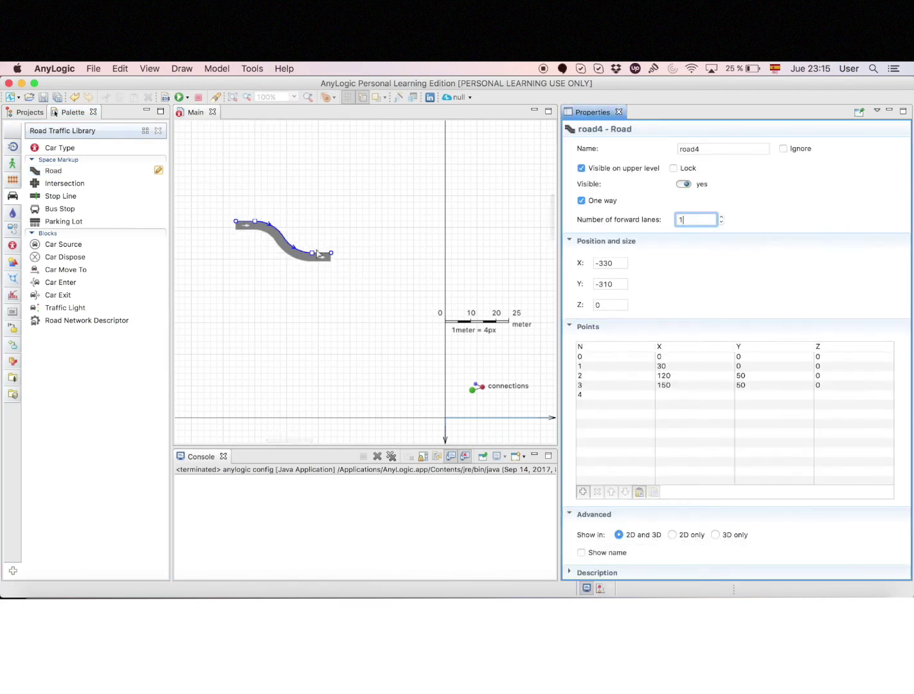
{"action": "left_click_drag", "start_coordinate": [313, 254], "coordinate": [281, 221]}
{"action": "left_click_drag", "start_coordinate": [332, 255], "coordinate": [293, 221]}
Step: Give road4 100 forward lanes and move it to X -390, Y -630
{"action": "left_click", "coordinate": [700, 219]}
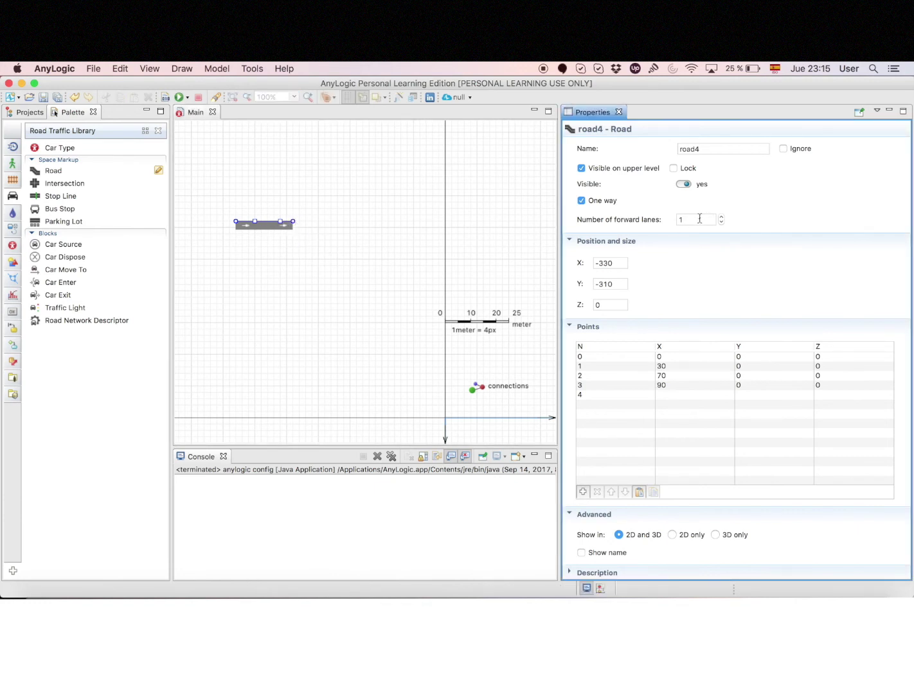
{"action": "type", "text": "00"}
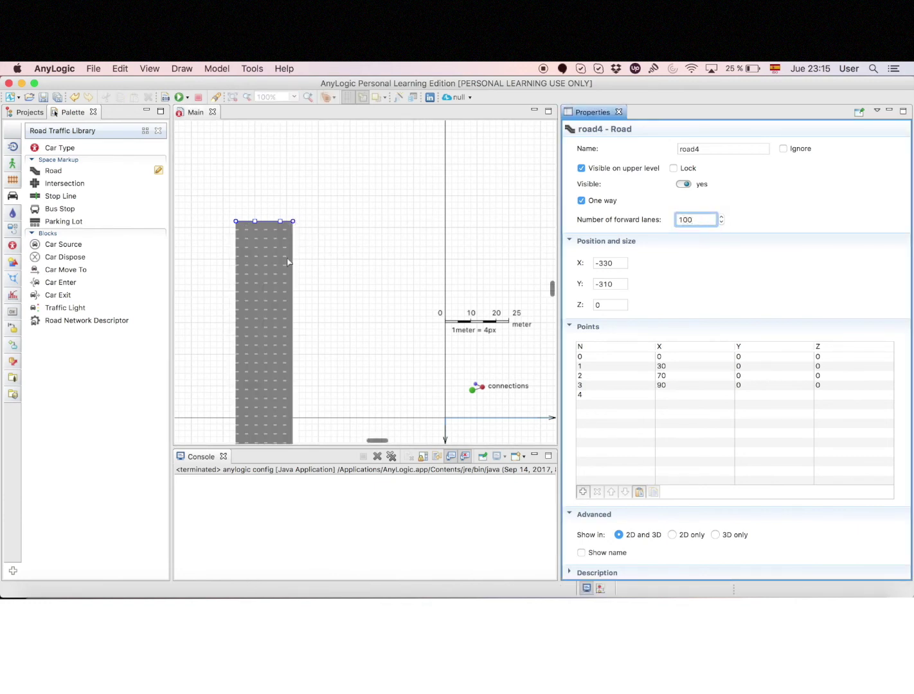
{"action": "left_click_drag", "start_coordinate": [280, 267], "coordinate": [241, 62]}
{"action": "scroll", "coordinate": [310, 258], "scroll_direction": "down", "scroll_amount": 5}
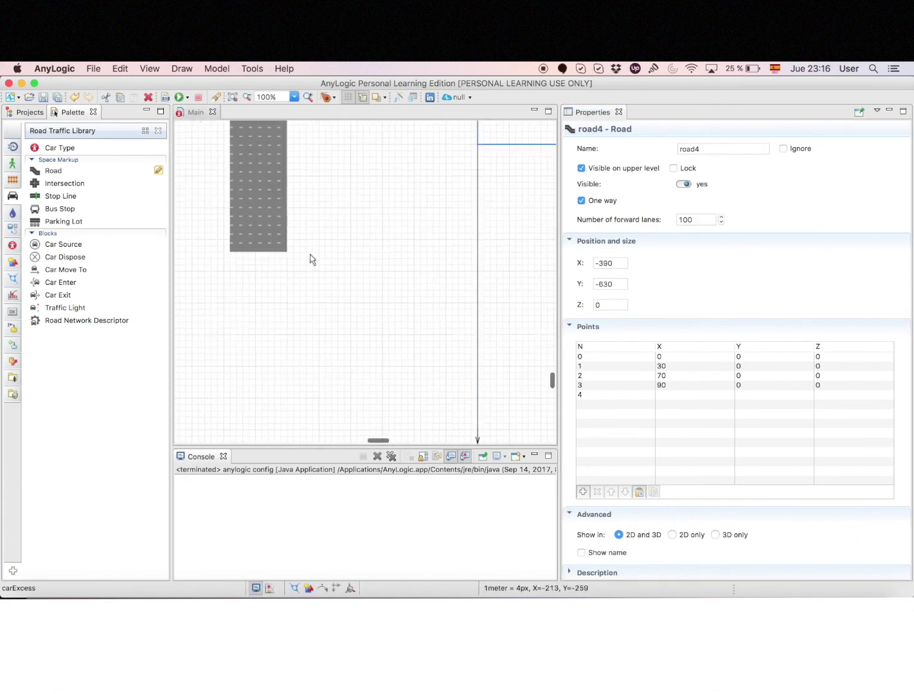
{"action": "scroll", "coordinate": [310, 259], "scroll_direction": "up", "scroll_amount": 10}
{"action": "scroll", "coordinate": [310, 259], "scroll_direction": "left", "scroll_amount": 3}
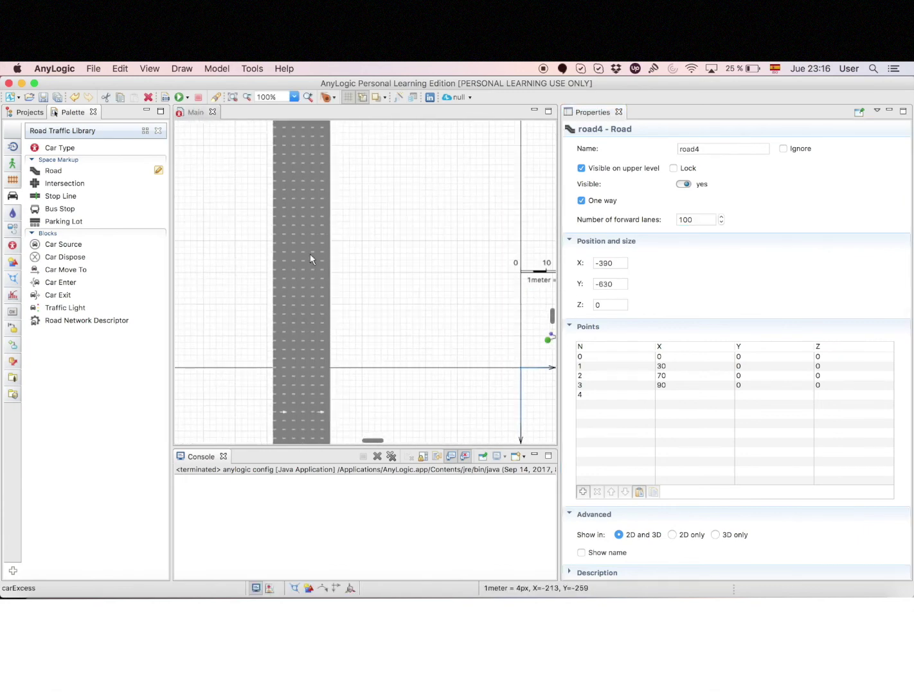
{"action": "scroll", "coordinate": [309, 259], "scroll_direction": "down", "scroll_amount": 15}
{"action": "scroll", "coordinate": [310, 259], "scroll_direction": "right", "scroll_amount": 5}
{"action": "scroll", "coordinate": [309, 259], "scroll_direction": "left", "scroll_amount": 4}
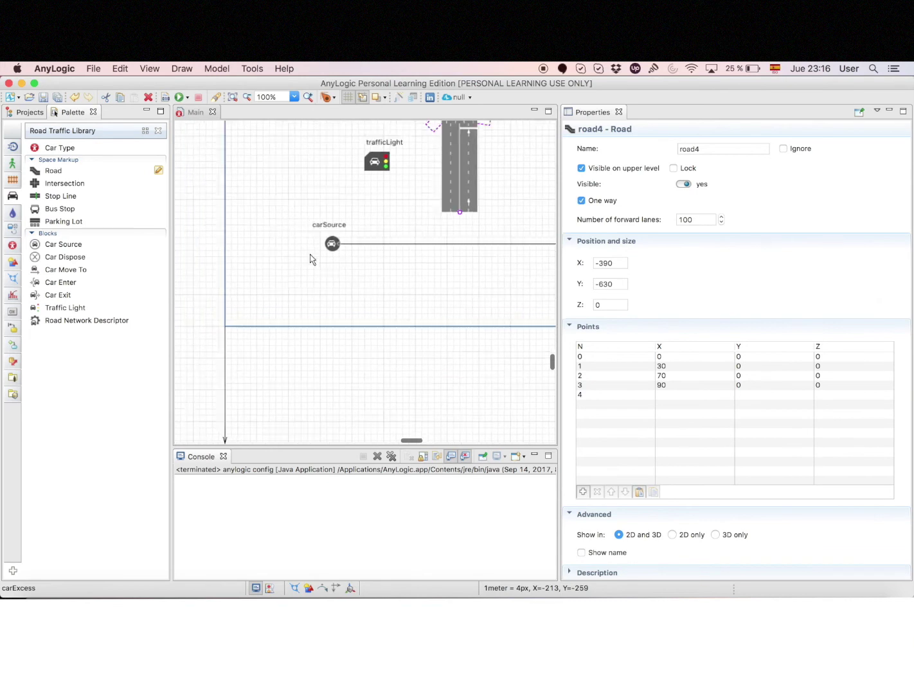
{"action": "scroll", "coordinate": [309, 259], "scroll_direction": "left", "scroll_amount": 1}
{"action": "left_click", "coordinate": [343, 244]}
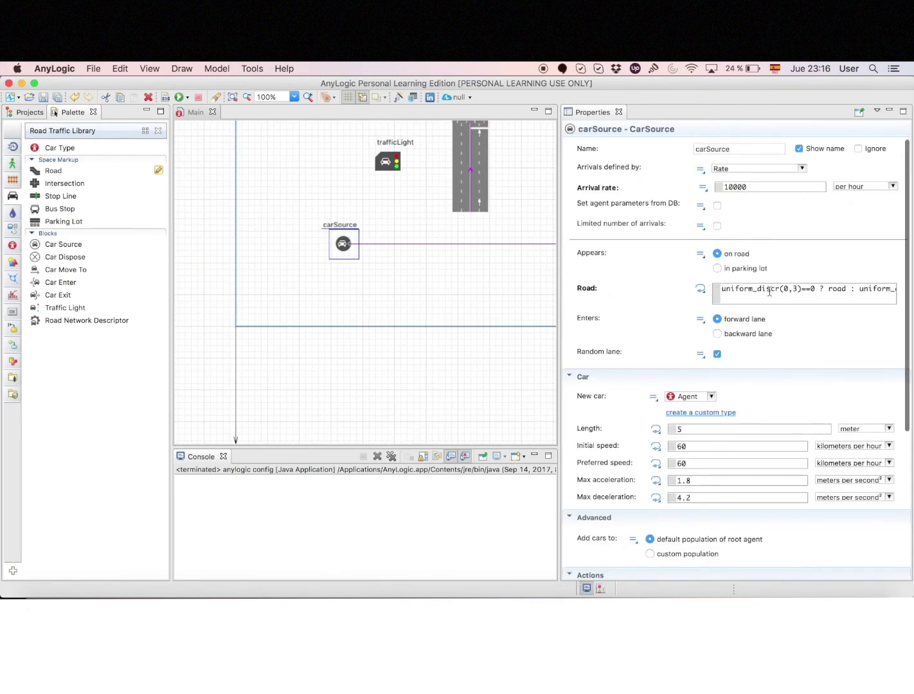
Step: Copy carSource's random road expression and add a carMoveTo1 block after it targeting road4
{"action": "left_click", "coordinate": [770, 292]}
{"action": "key", "text": "super+a"}
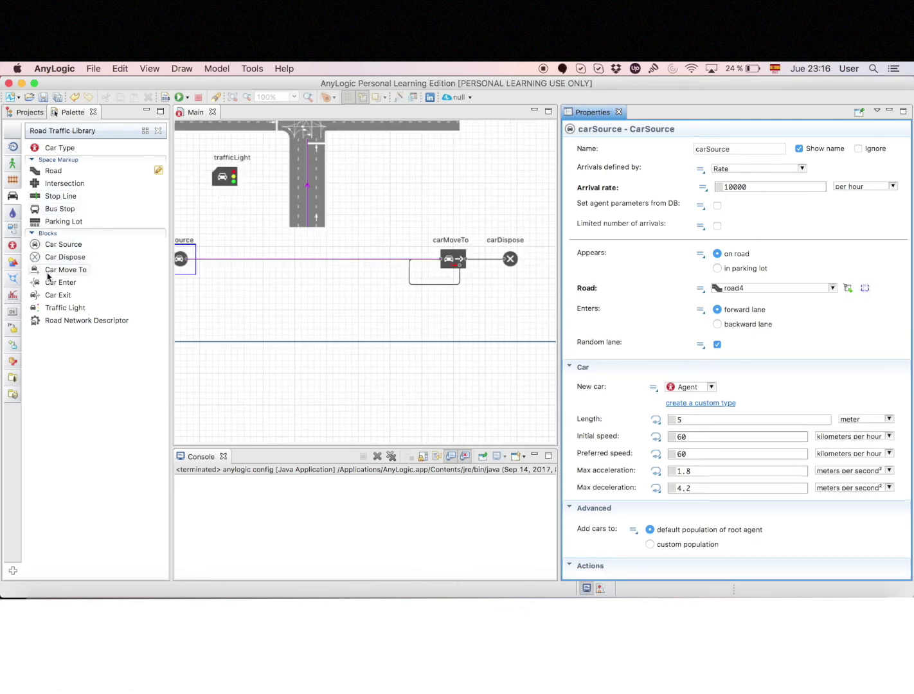
{"action": "left_click_drag", "start_coordinate": [51, 275], "coordinate": [224, 265]}
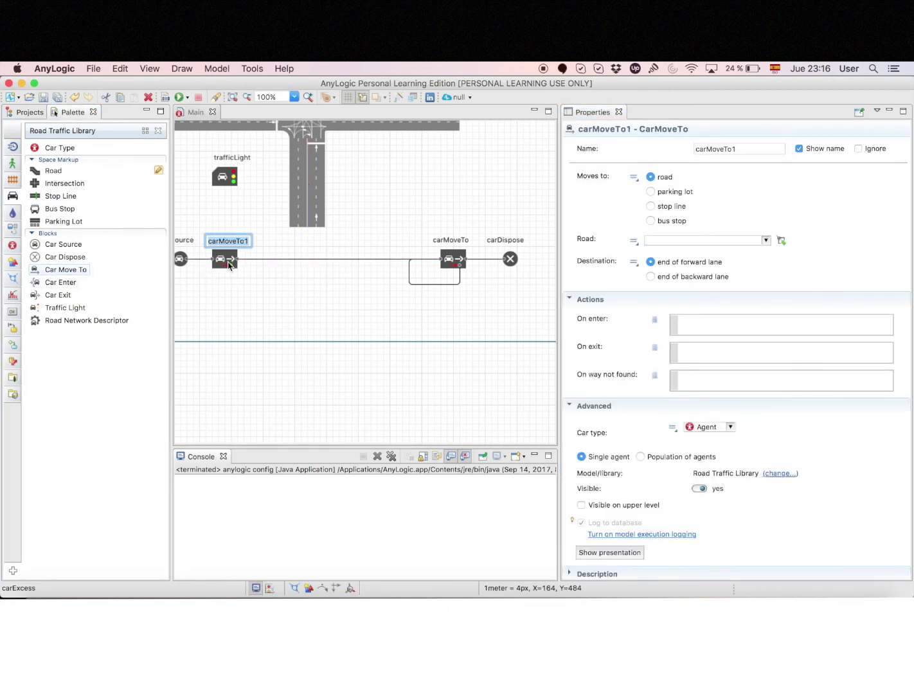
{"action": "left_click", "coordinate": [765, 243]}
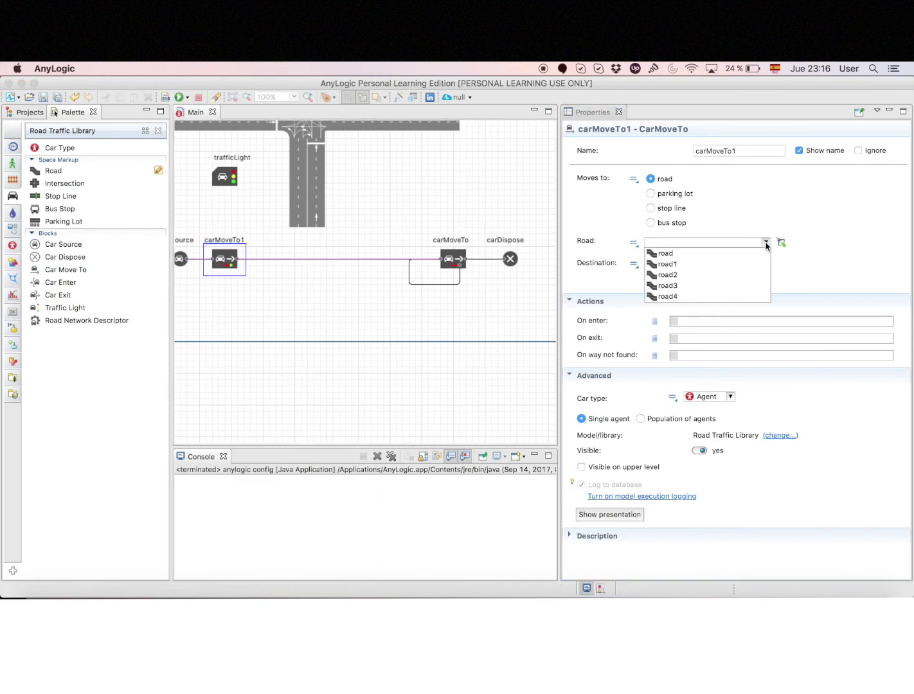
{"action": "left_click", "coordinate": [668, 296]}
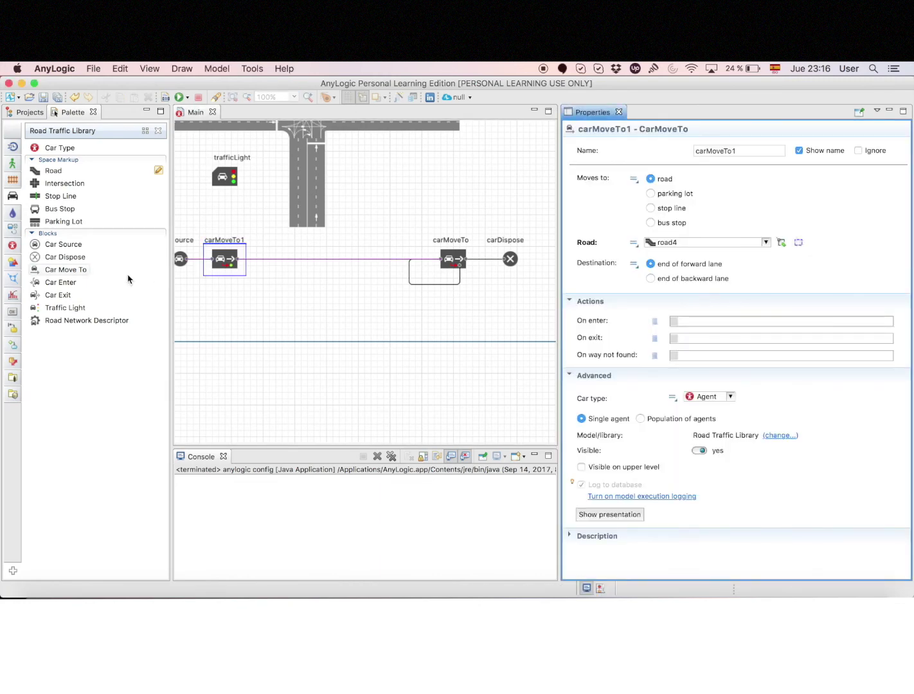
Step: Insert carExit and carEnter after carMoveTo1, pasting the random road1/road2/road3 expression into carEnter's Road
{"action": "left_click_drag", "start_coordinate": [58, 296], "coordinate": [267, 266]}
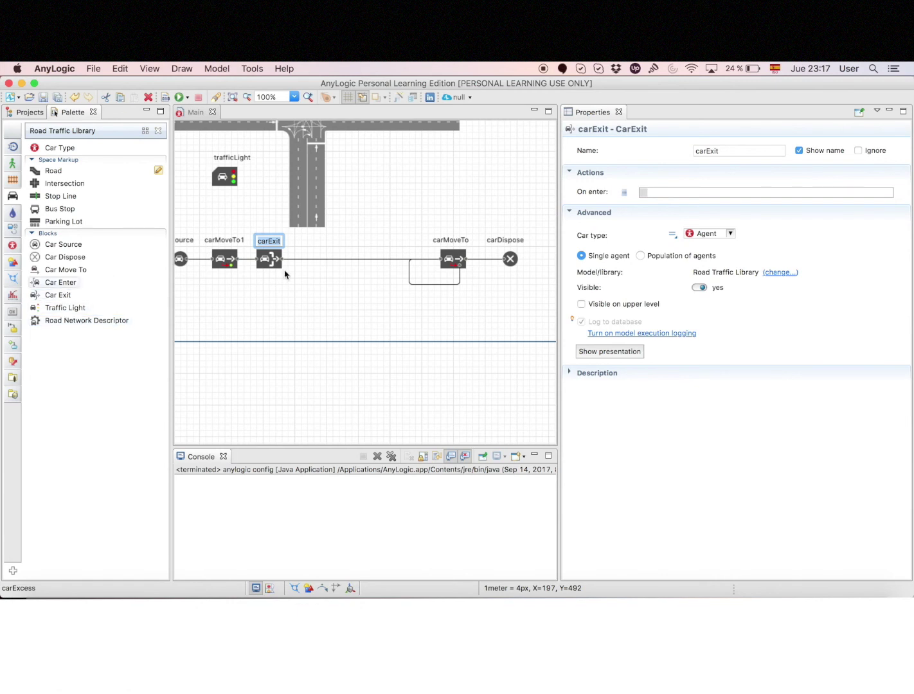
{"action": "left_click_drag", "start_coordinate": [284, 274], "coordinate": [327, 268]}
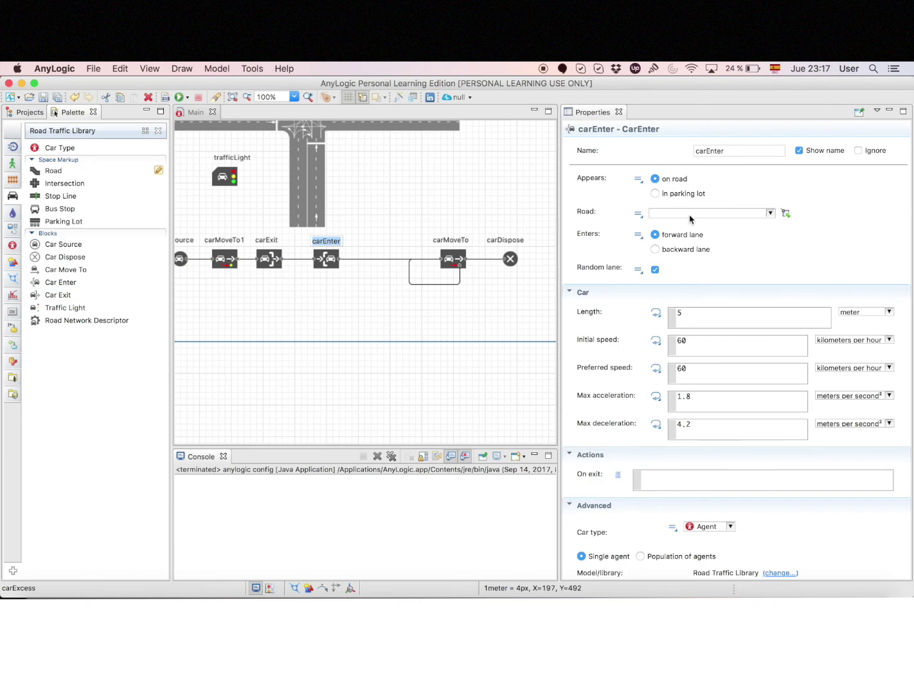
{"action": "left_click", "coordinate": [638, 215]}
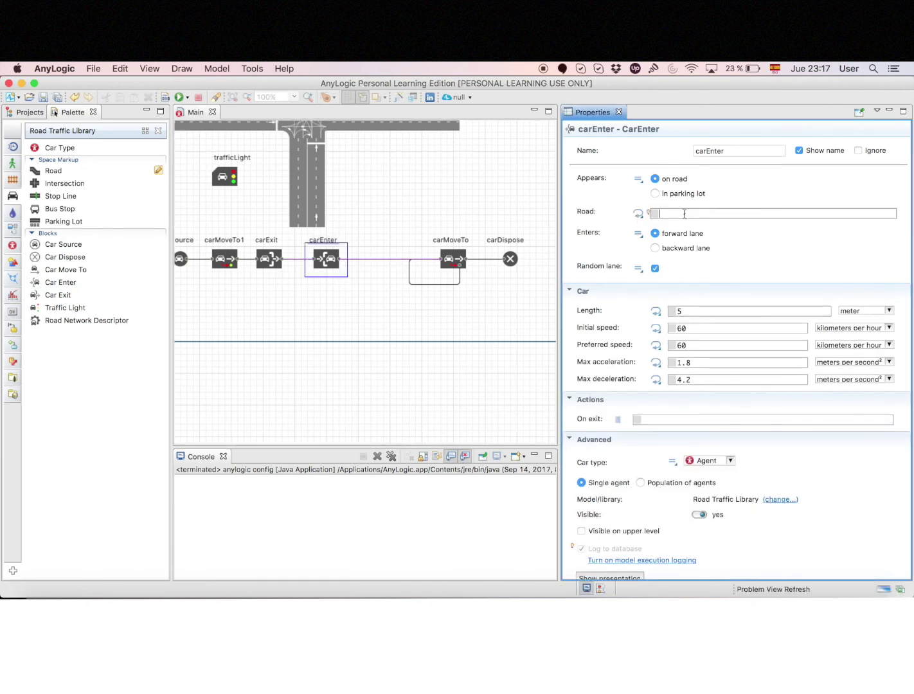
{"action": "key", "text": "super+v"}
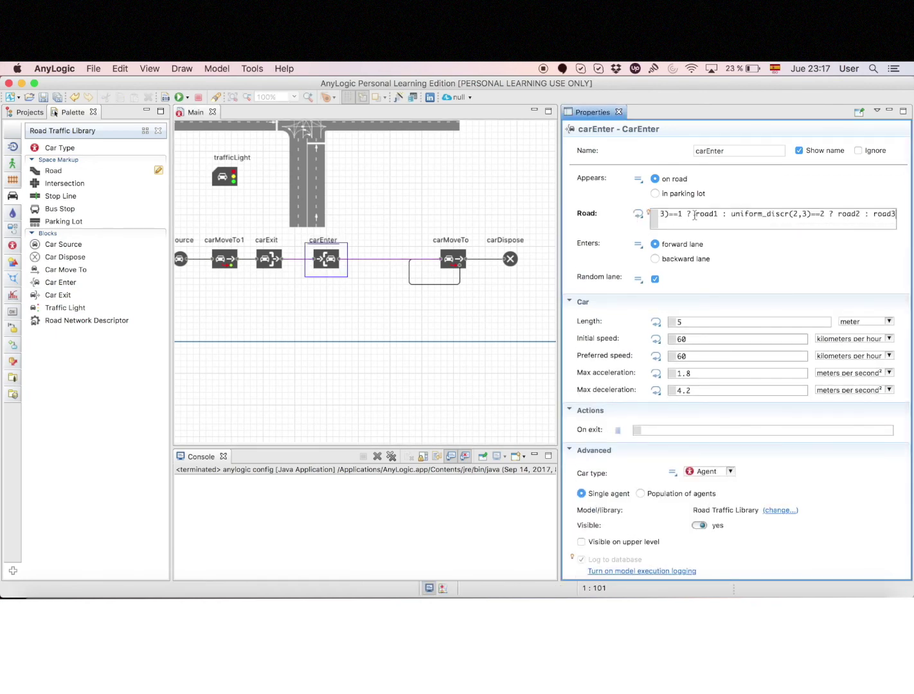
{"action": "scroll", "coordinate": [714, 222], "scroll_direction": "left", "scroll_amount": 10}
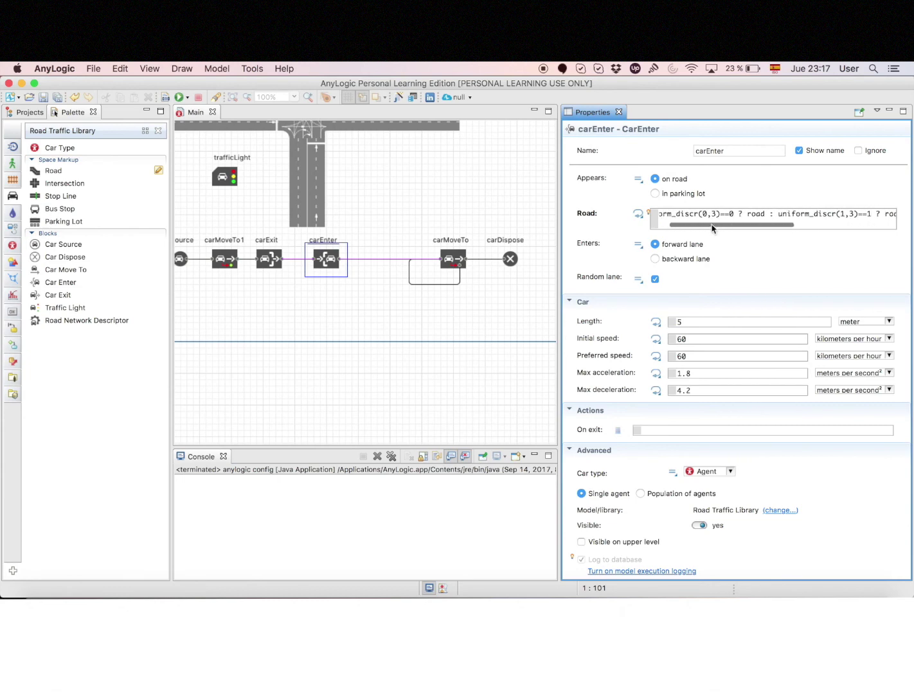
{"action": "left_click_drag", "start_coordinate": [180, 259], "coordinate": [232, 264]}
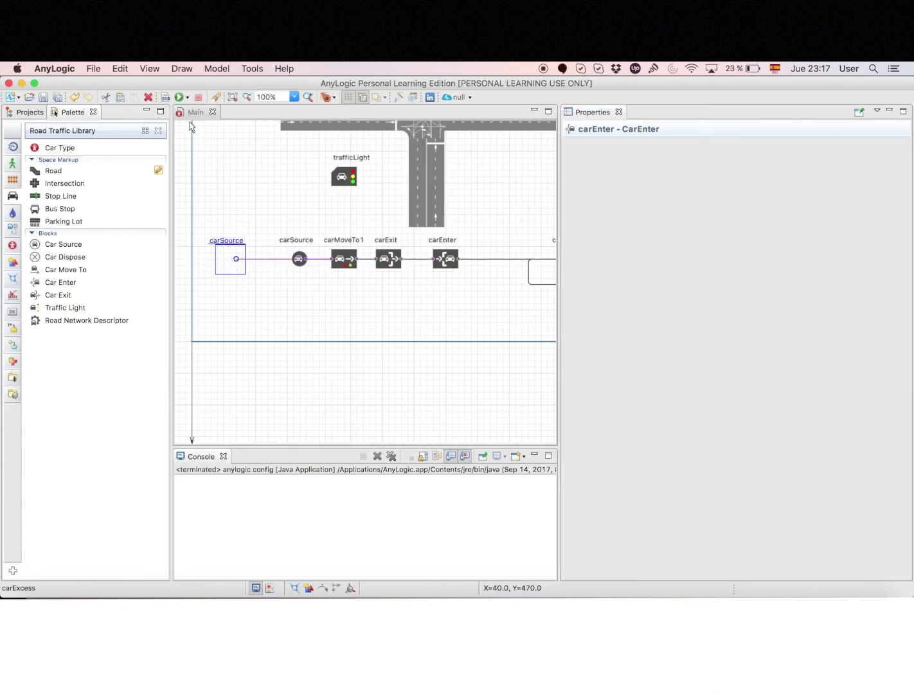
{"action": "left_click", "coordinate": [180, 97]}
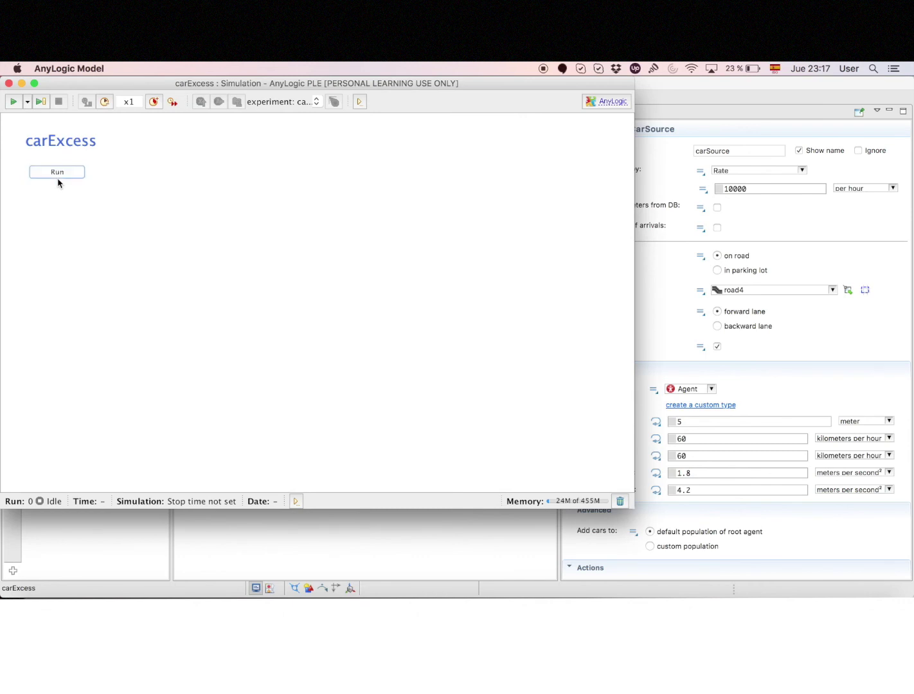
{"action": "left_click", "coordinate": [173, 103]}
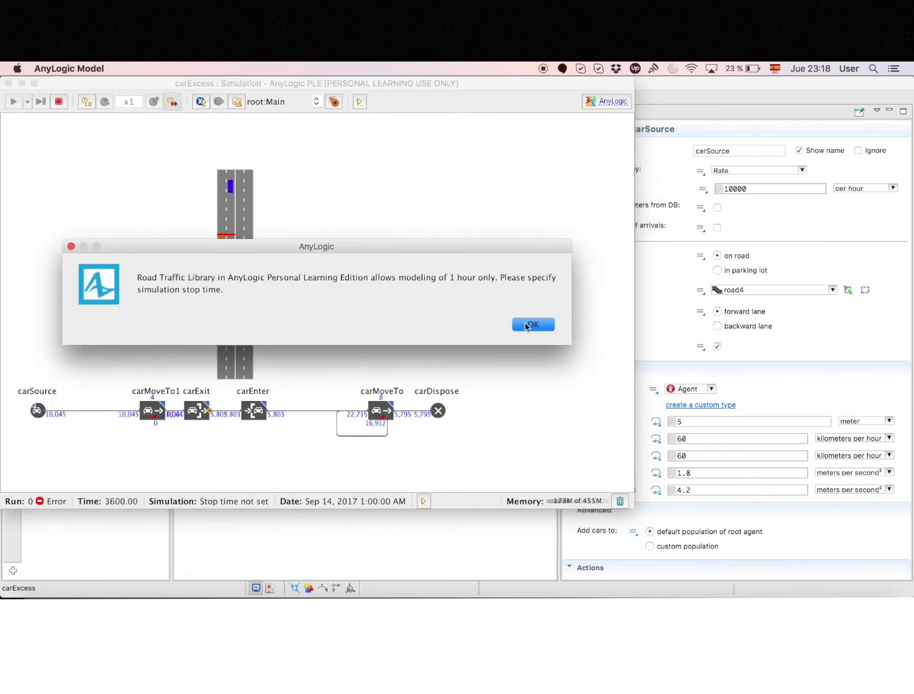
{"action": "left_click", "coordinate": [533, 325]}
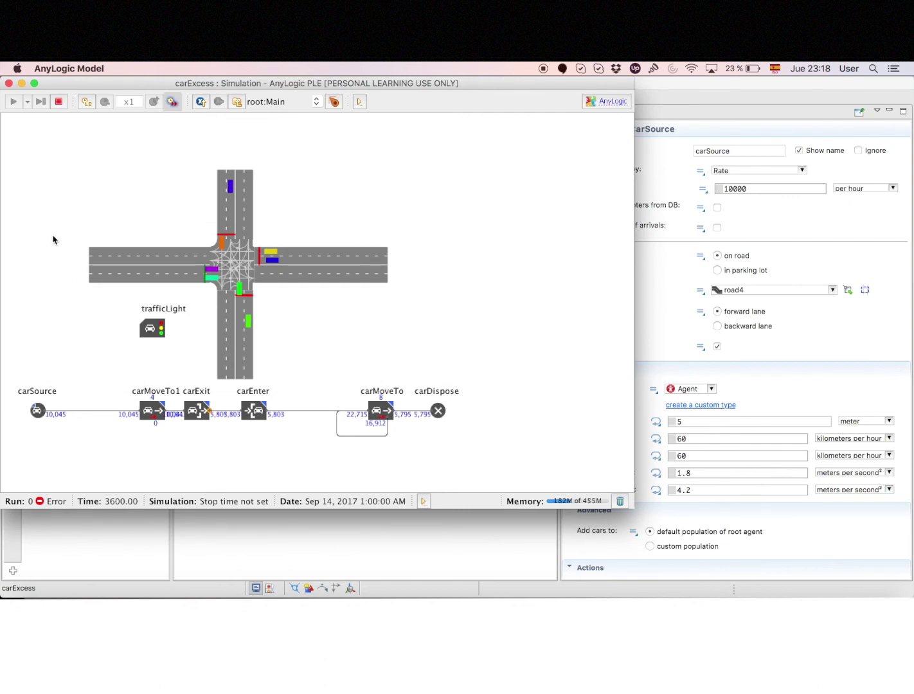
{"action": "scroll", "coordinate": [105, 285], "scroll_direction": "down", "scroll_amount": 3}
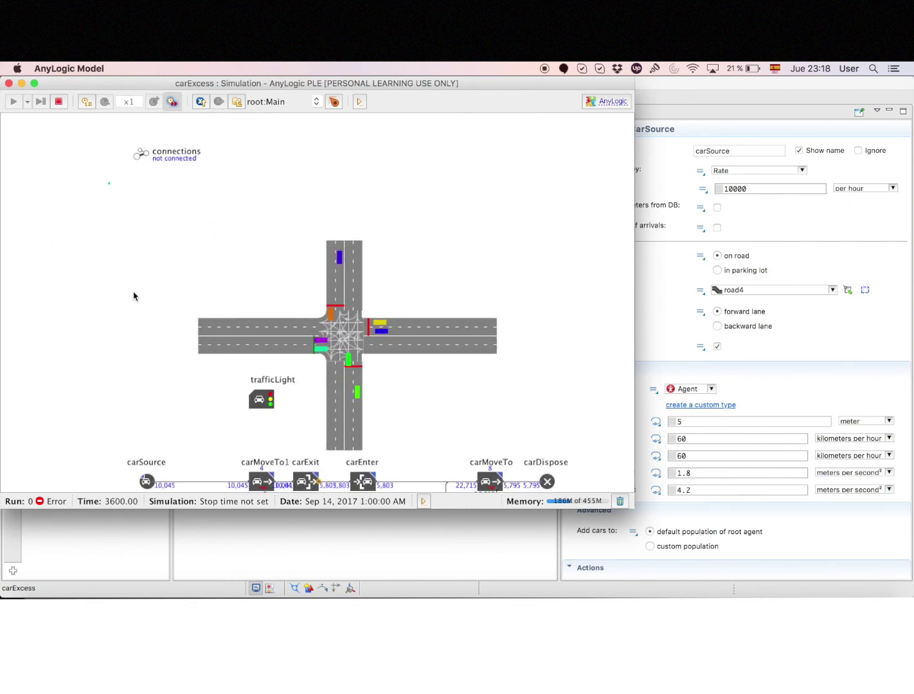
{"action": "scroll", "coordinate": [101, 304], "scroll_direction": "up", "scroll_amount": 5}
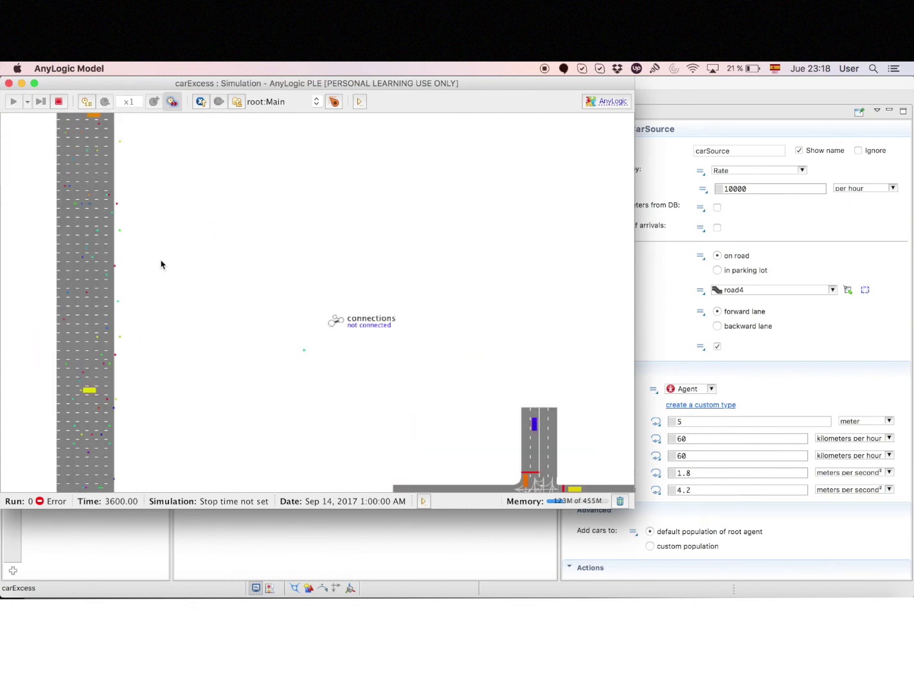
{"action": "left_click_drag", "start_coordinate": [160, 327], "coordinate": [108, 154]}
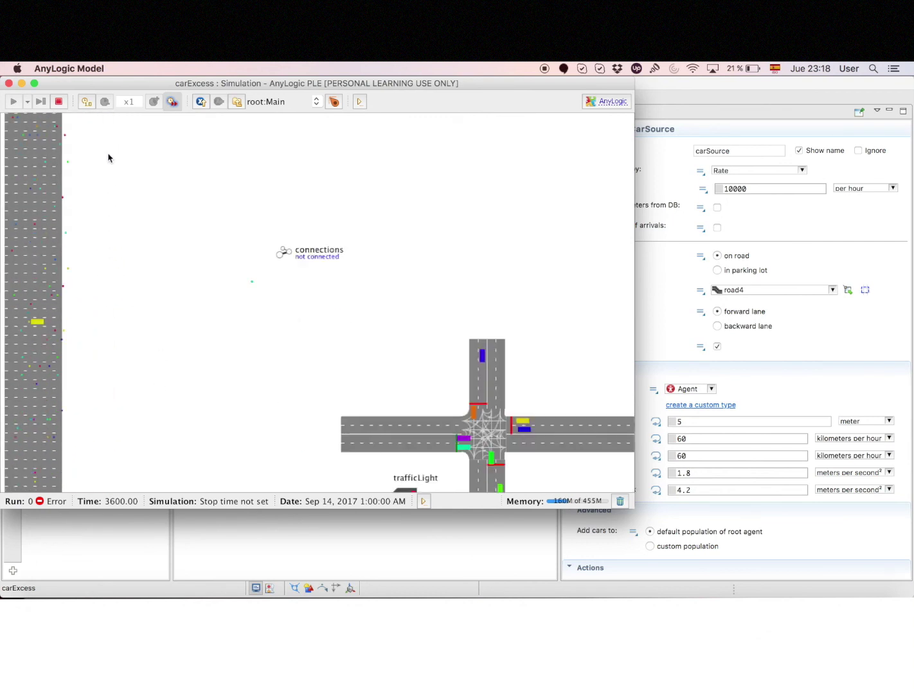
{"action": "mouse_move", "coordinate": [119, 206]}
{"action": "left_mouse_down"}
{"action": "mouse_move", "coordinate": [136, 455]}
{"action": "mouse_move", "coordinate": [105, 204]}
{"action": "left_mouse_up"}
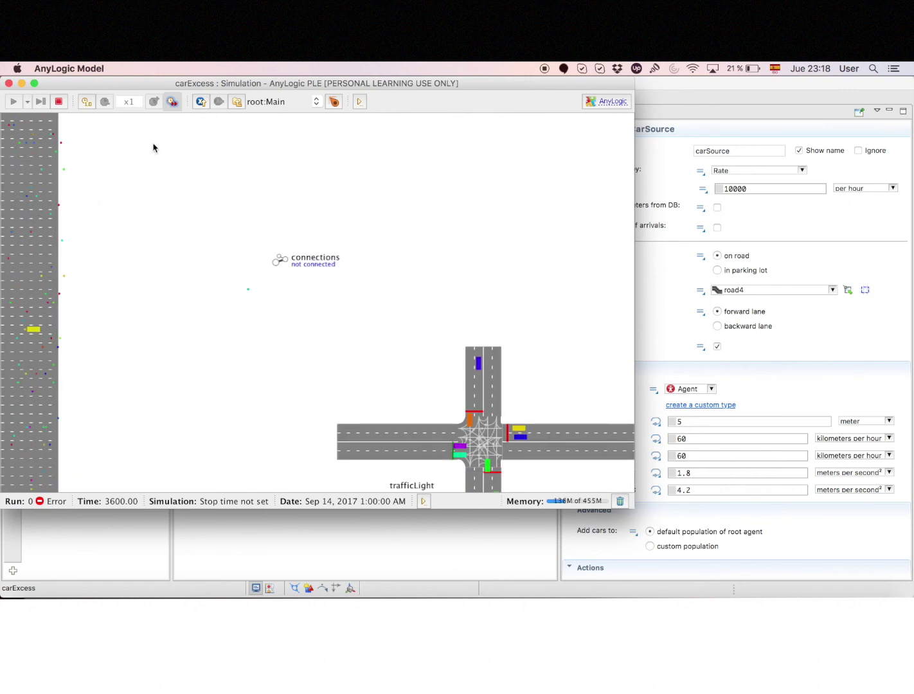
{"action": "left_click_drag", "start_coordinate": [107, 286], "coordinate": [131, 164]}
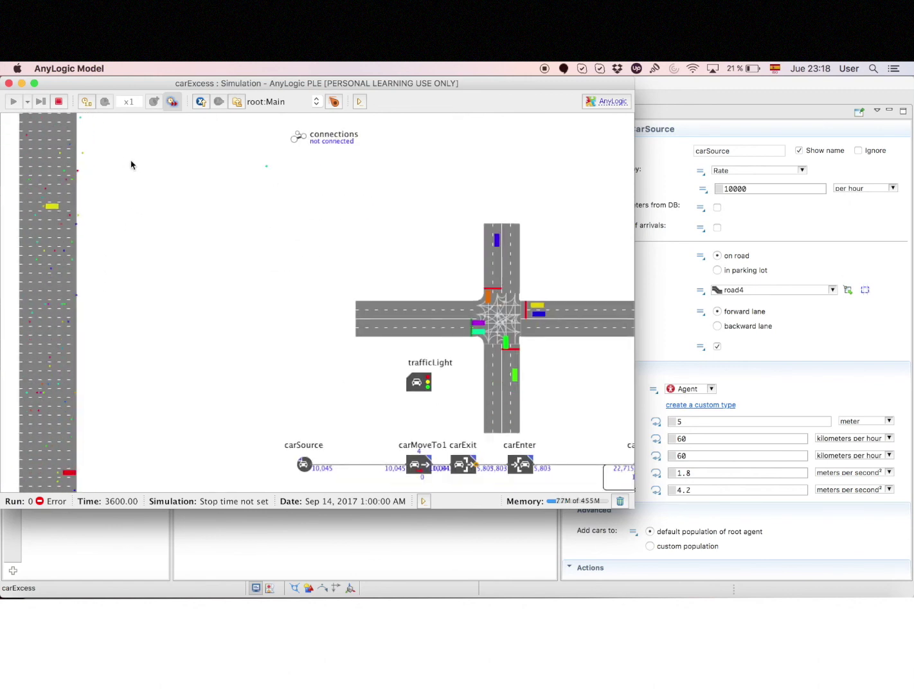
{"action": "left_click", "coordinate": [59, 102]}
Step: Close the simulation and set carEnter's max acceleration to 10 m/s² and initial speed to 0 km/h
{"action": "left_click", "coordinate": [9, 83]}
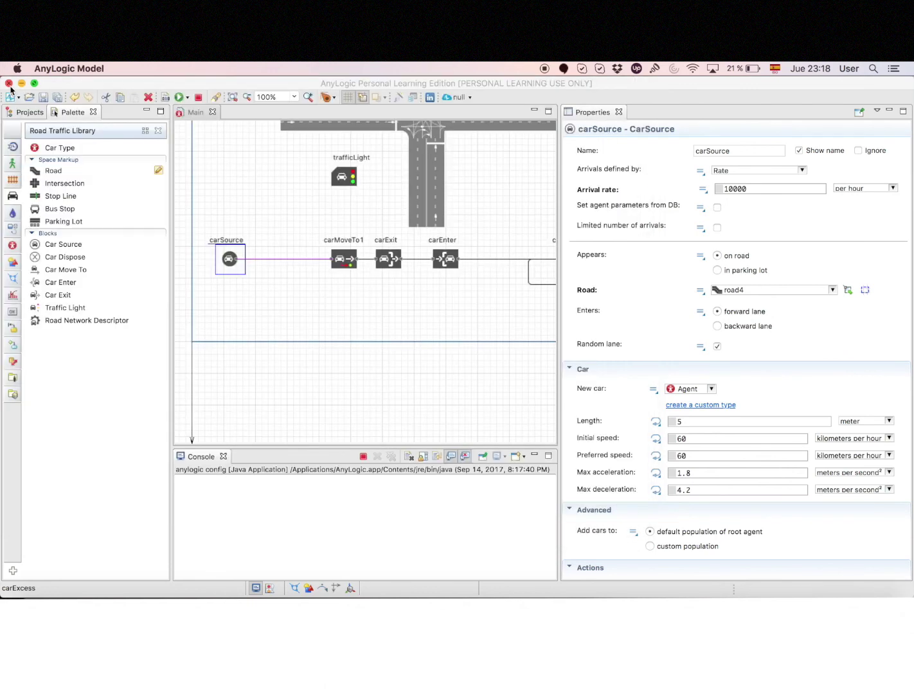
{"action": "left_click", "coordinate": [447, 265]}
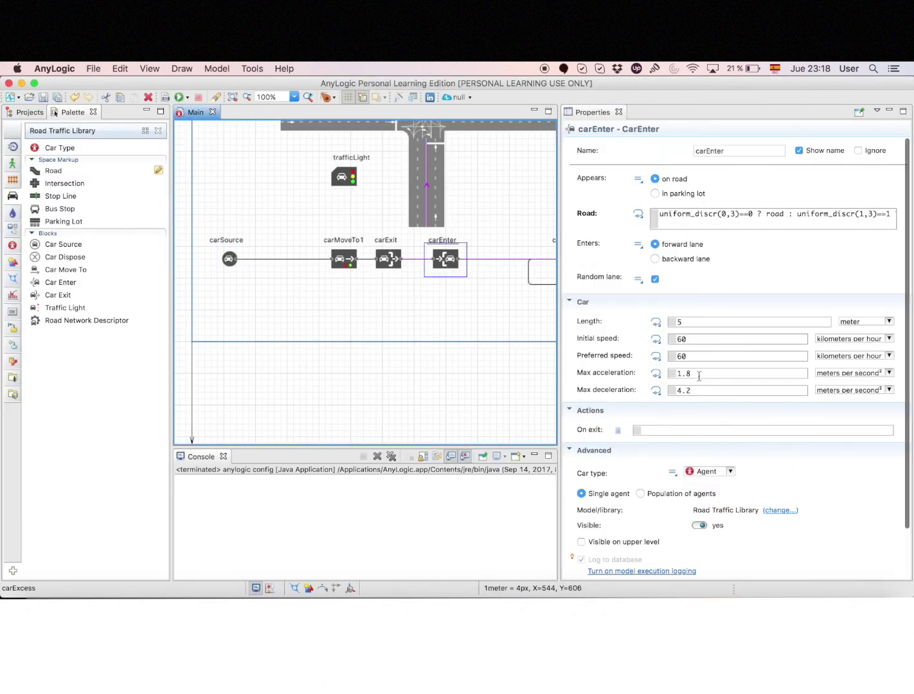
{"action": "left_click", "coordinate": [674, 373]}
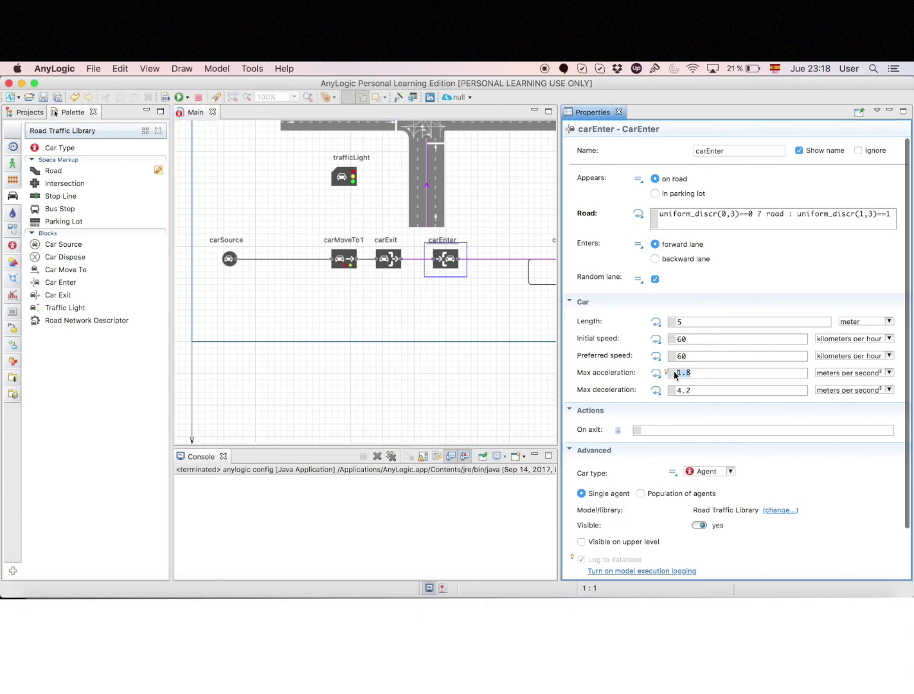
{"action": "type", "text": "1"}
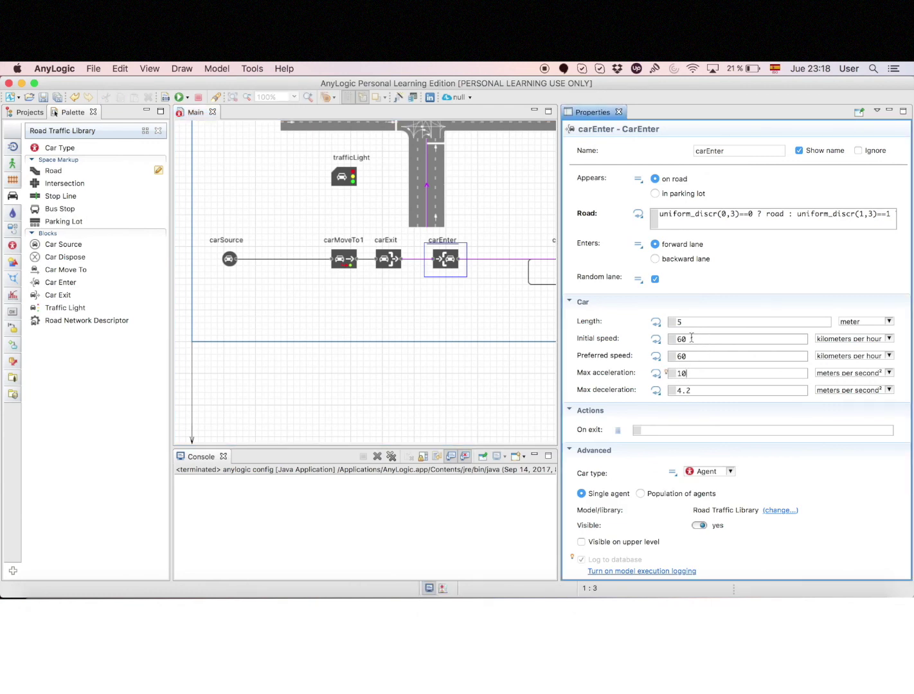
{"action": "type", "text": "0"}
{"action": "left_click", "coordinate": [675, 339]}
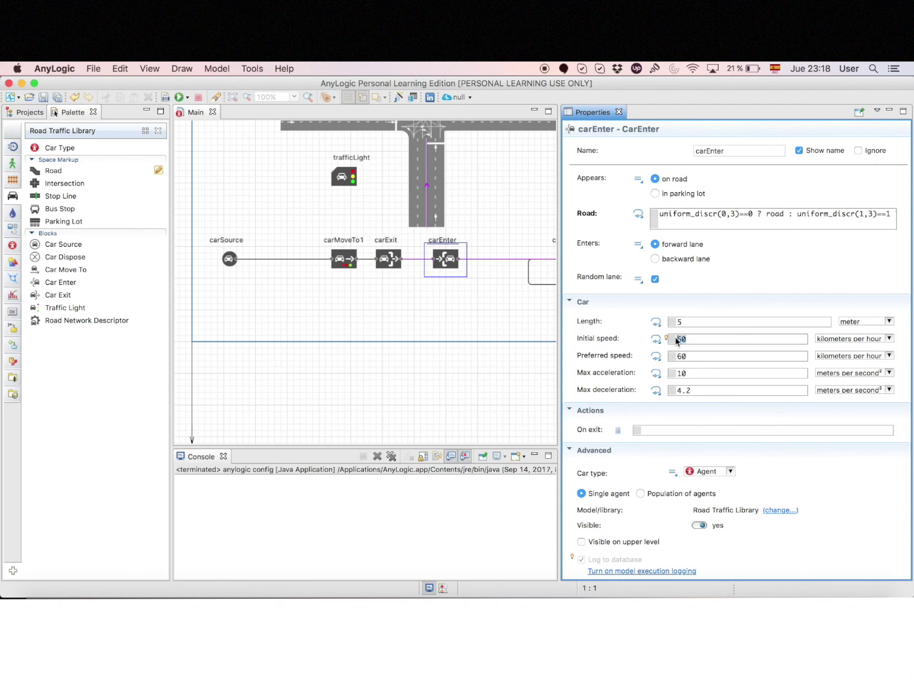